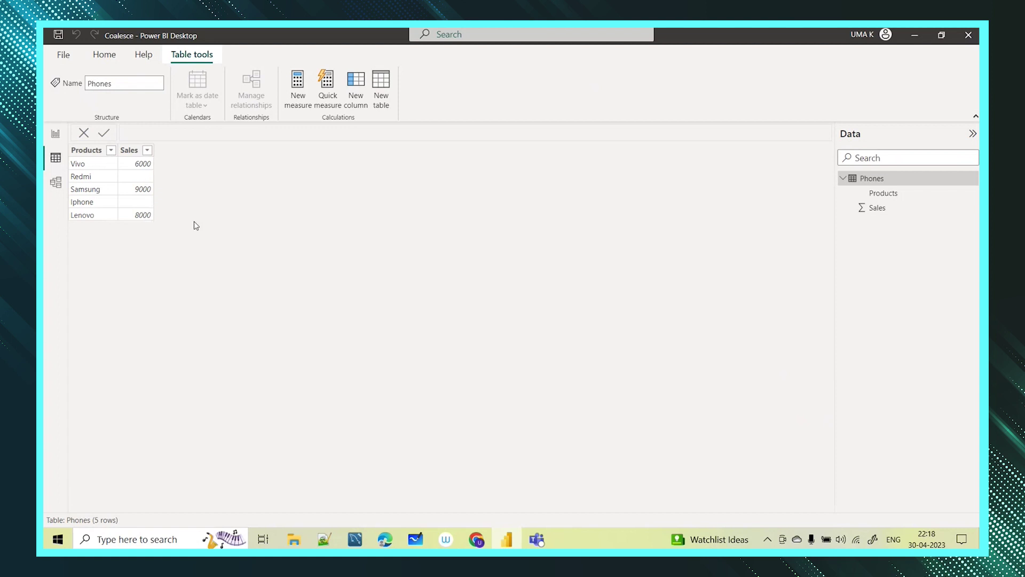
- Leave the Phones data view and switch to the empty report page
{"action": "left_click", "coordinate": [56, 136]}
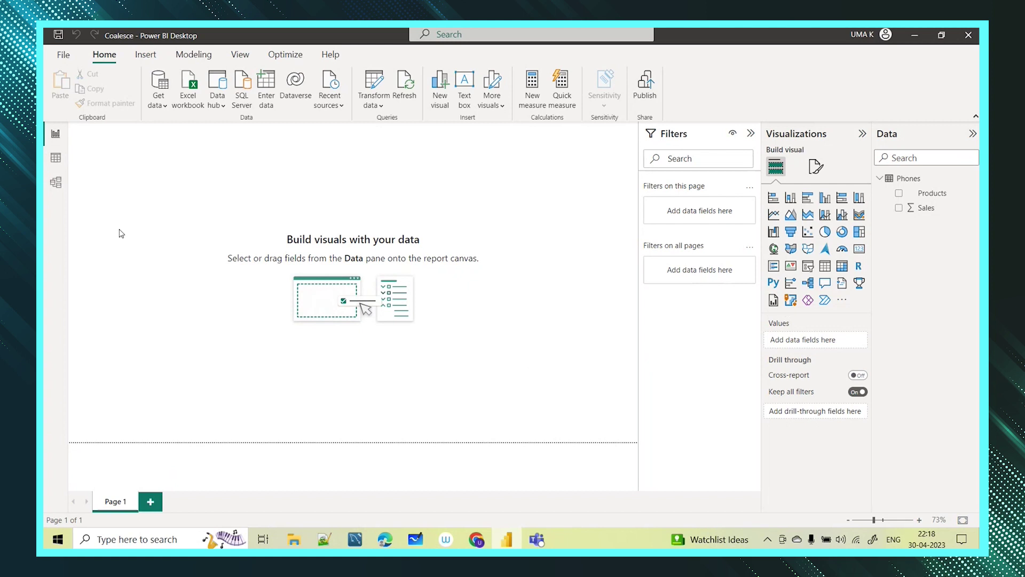
- Add a table visual of Products and Sum of Sales, totalling 23000, to the page
{"action": "left_click", "coordinate": [55, 158]}
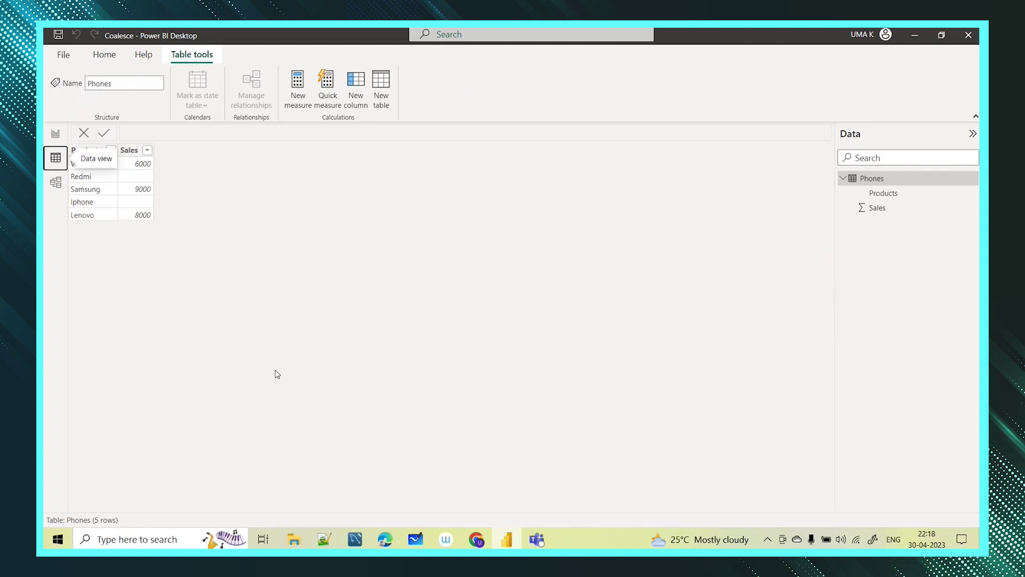
{"action": "left_click", "coordinate": [55, 134]}
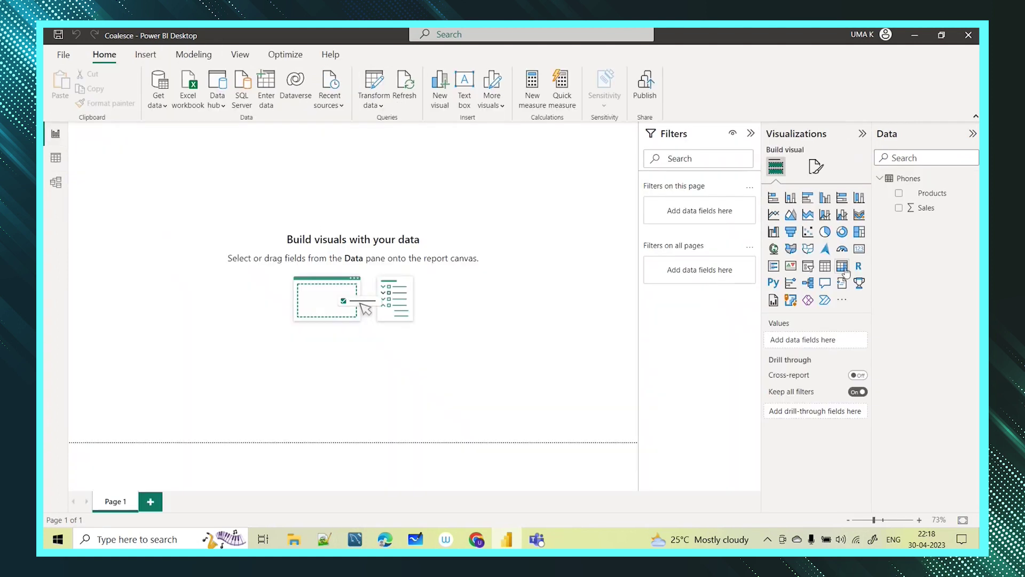
{"action": "left_click", "coordinate": [825, 265]}
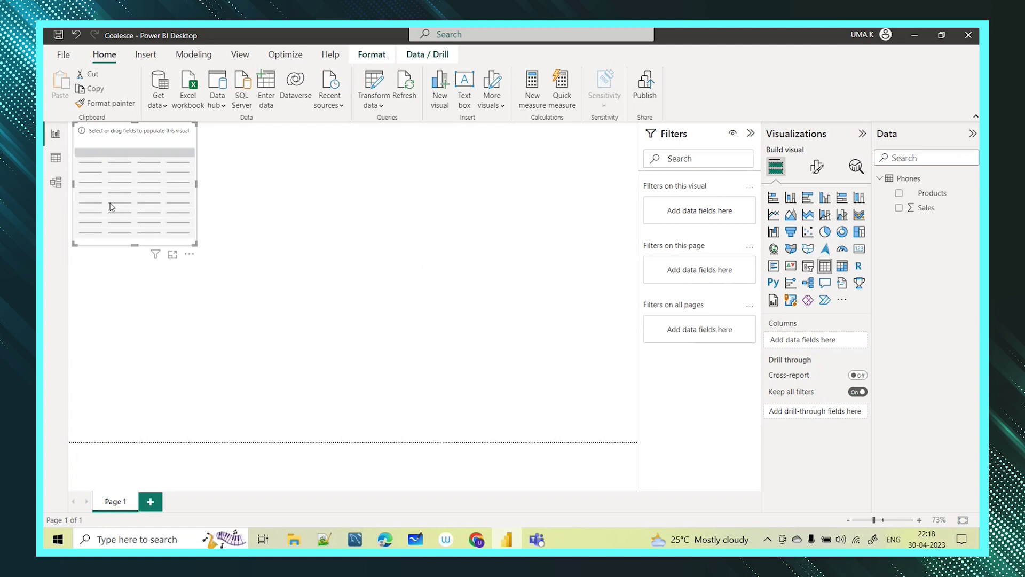
{"action": "left_click_drag", "start_coordinate": [112, 207], "coordinate": [169, 304]}
{"action": "left_click", "coordinate": [902, 193]}
{"action": "left_click", "coordinate": [899, 207]}
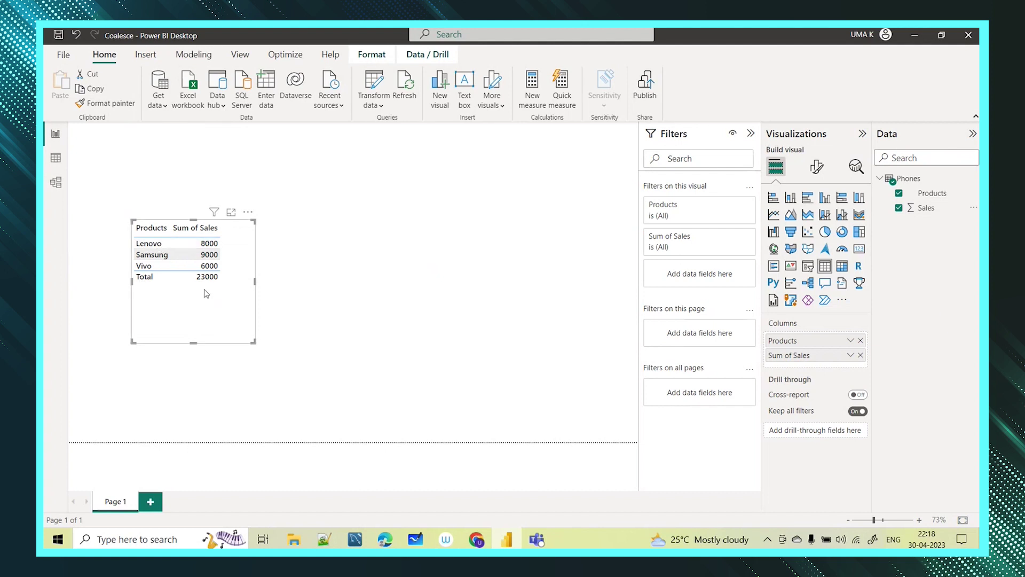
{"action": "left_click", "coordinate": [235, 385]}
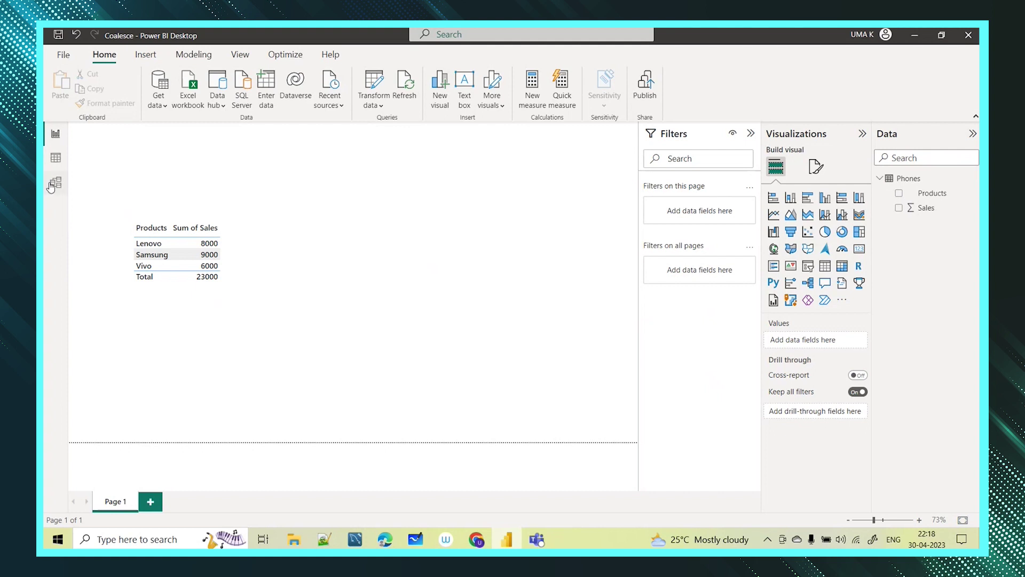
- Recheck the Phones data, then drag the table visual's bottom edge up to shorten it
{"action": "left_click", "coordinate": [56, 157]}
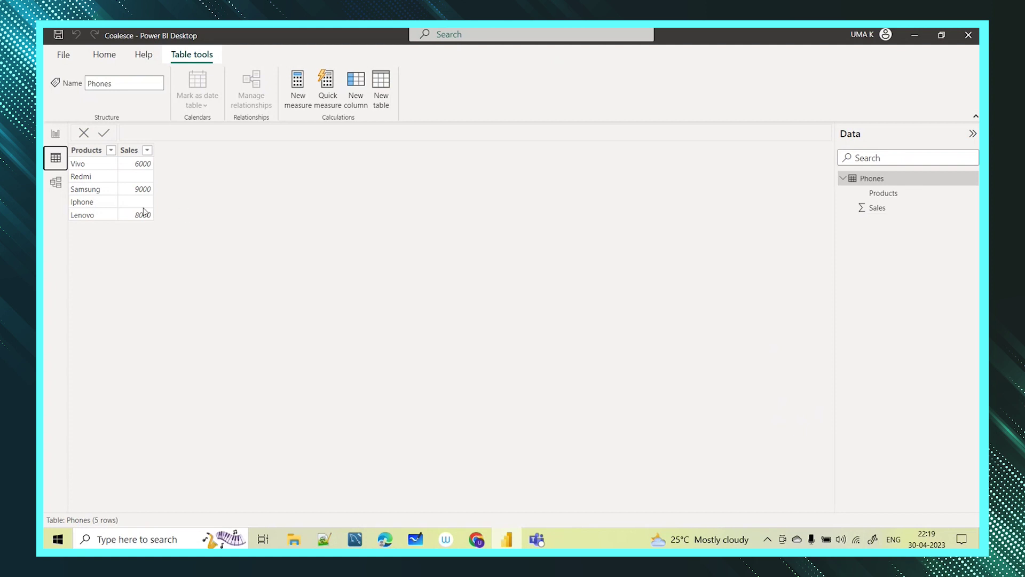
{"action": "left_click", "coordinate": [55, 134]}
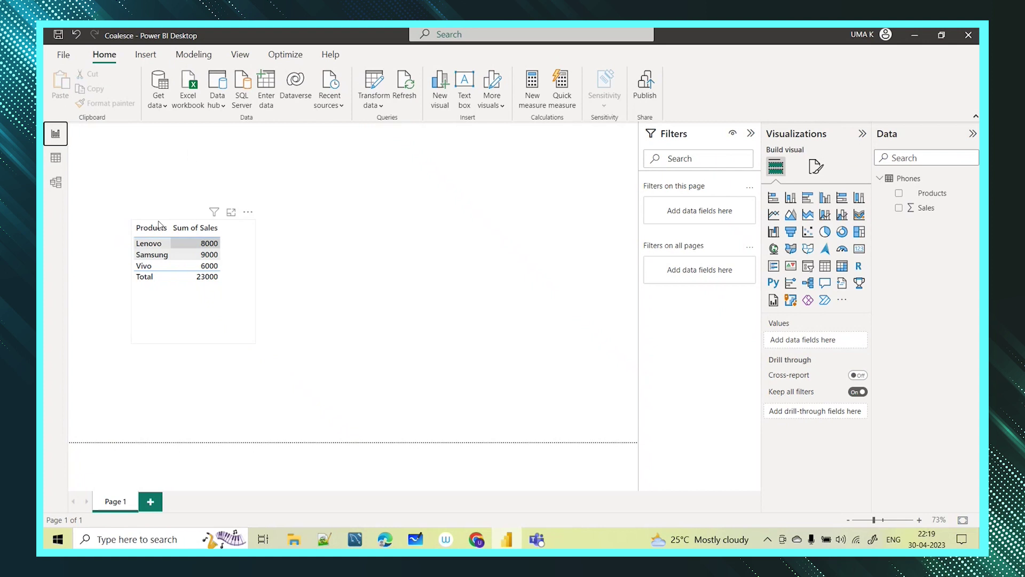
{"action": "left_click", "coordinate": [176, 335]}
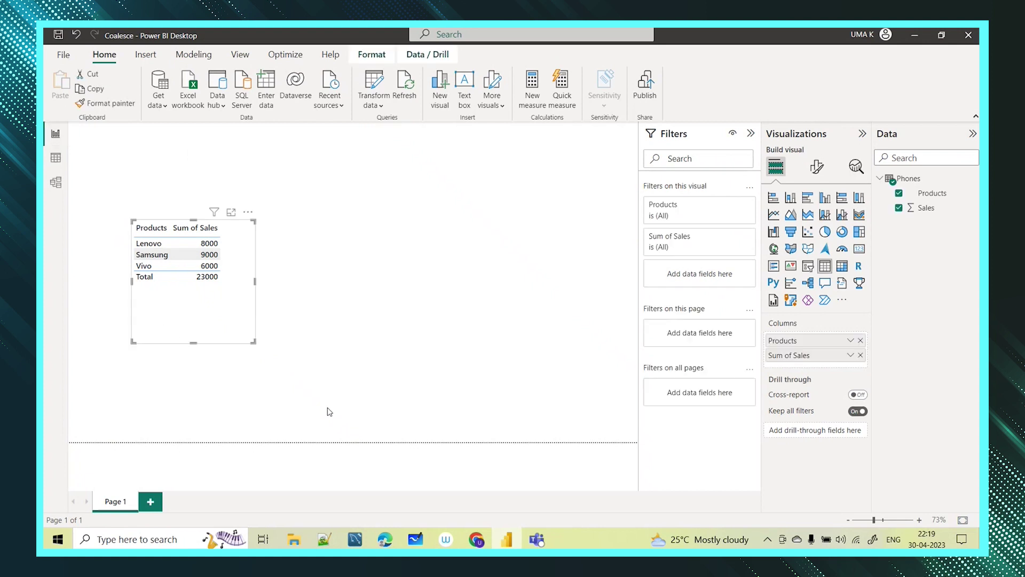
{"action": "left_click_drag", "start_coordinate": [193, 344], "coordinate": [193, 314]}
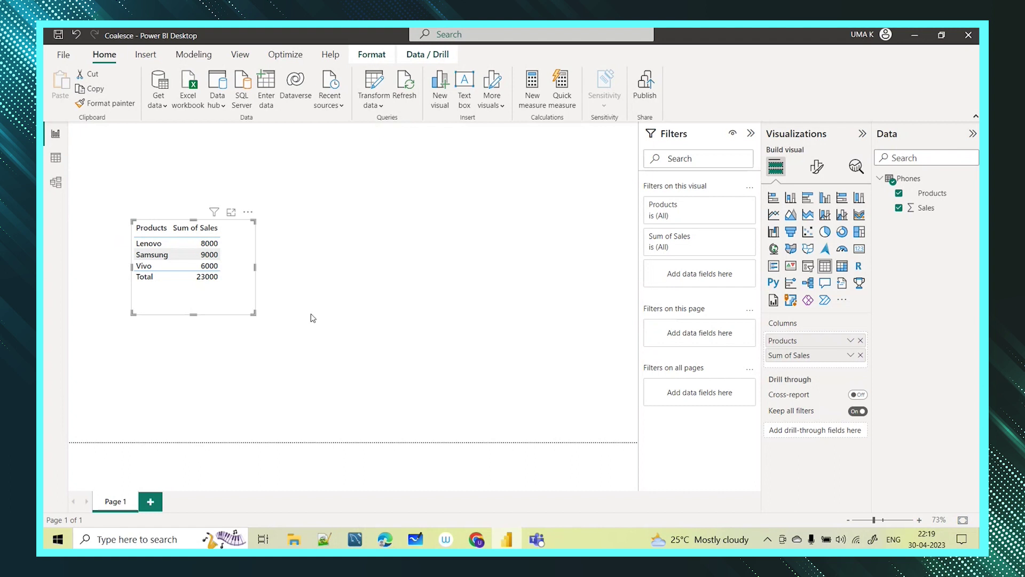
{"action": "left_click", "coordinate": [278, 345]}
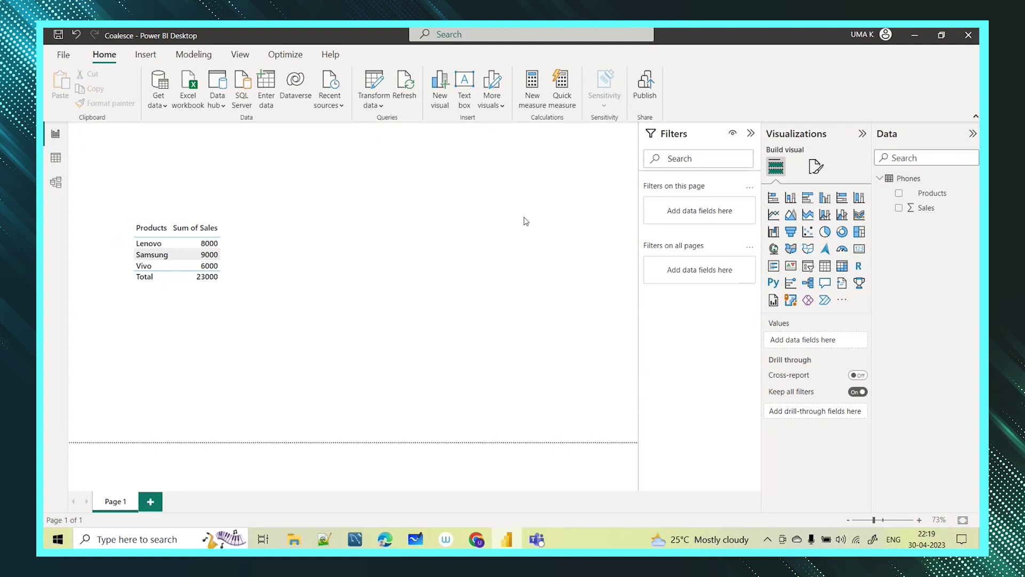
{"action": "left_click", "coordinate": [918, 181]}
- Create the Phones measure average of sales = AVERAGE(Phones[Sales])
{"action": "left_click", "coordinate": [297, 88]}
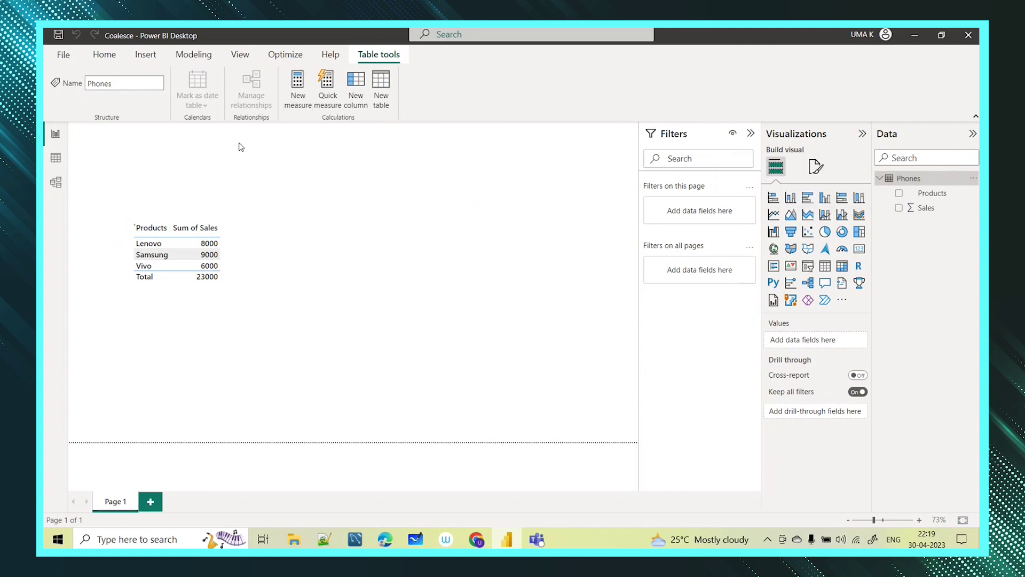
{"action": "type", "text": "av"}
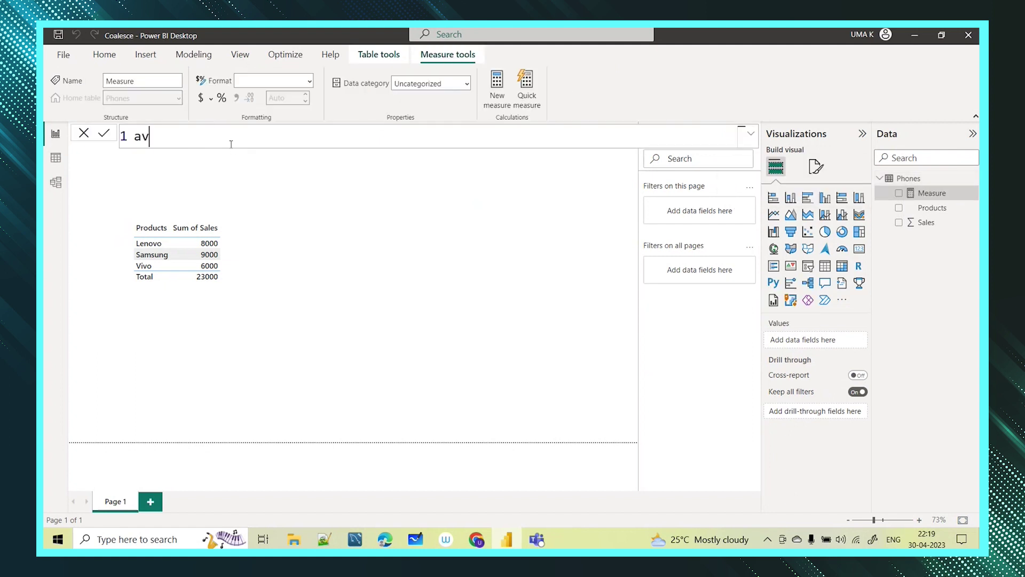
{"action": "type", "text": "erage of sales = "}
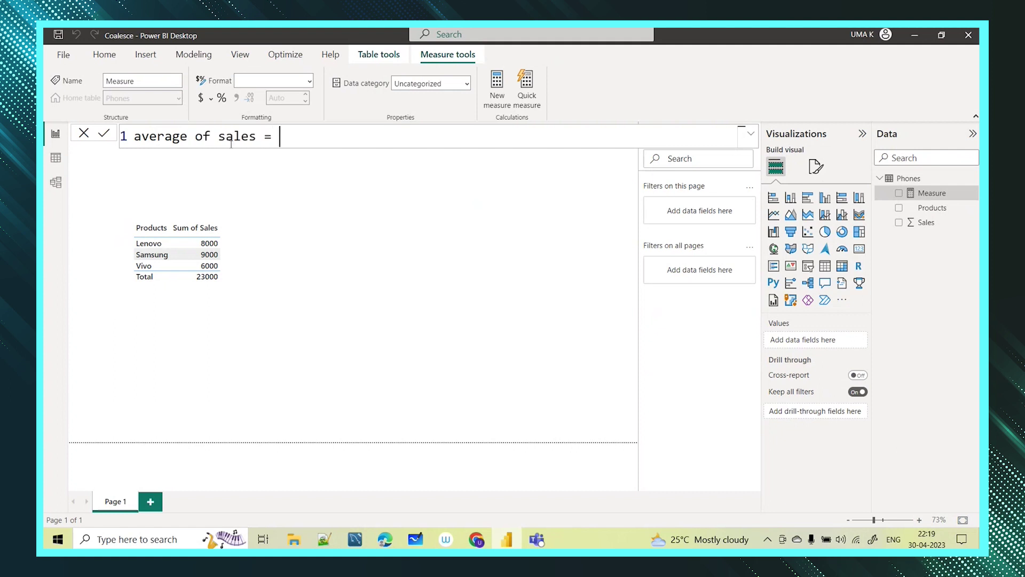
{"action": "type", "text": "ave"}
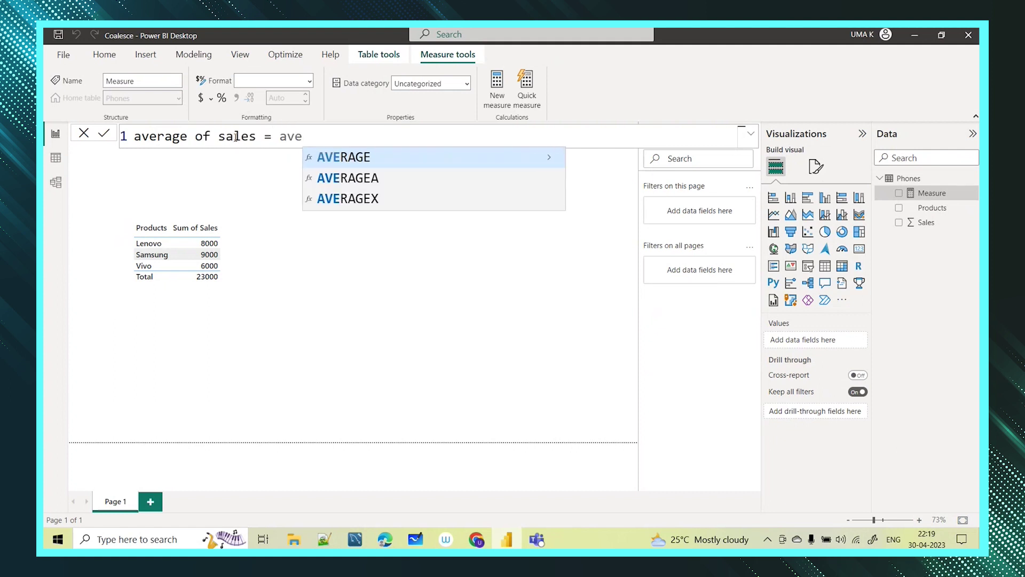
{"action": "left_click", "coordinate": [396, 157]}
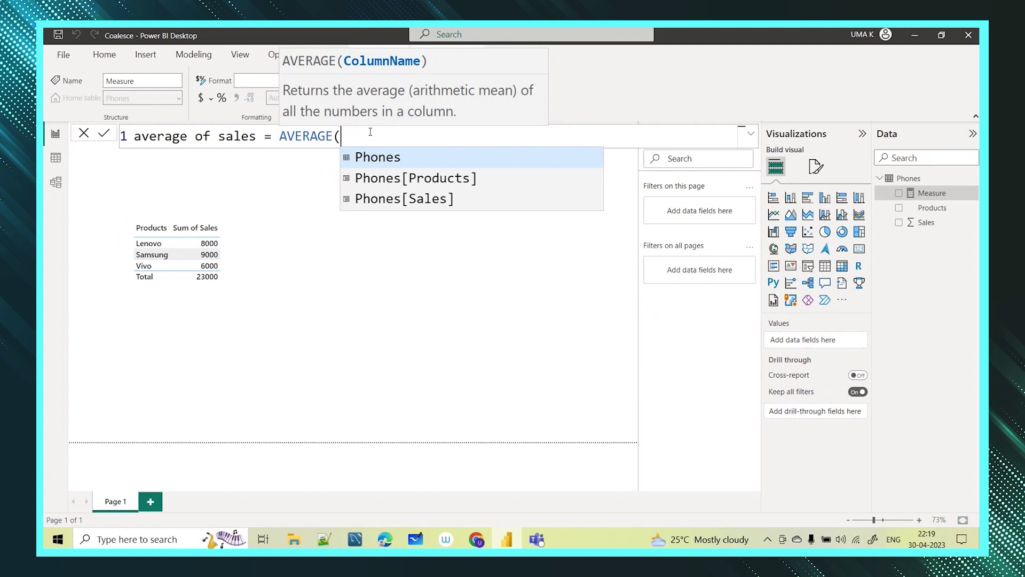
{"action": "type", "text": "sal"}
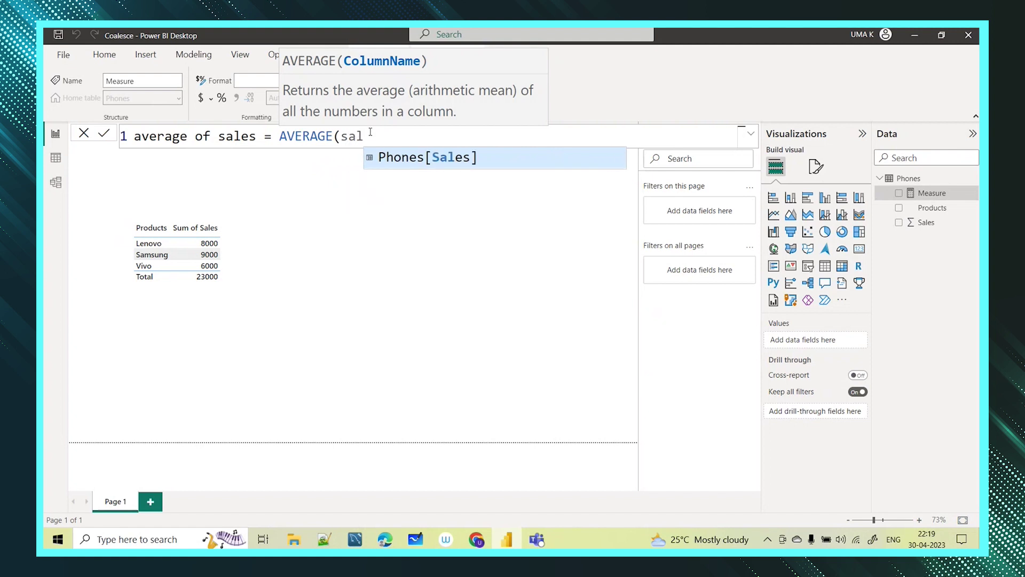
{"action": "left_click", "coordinate": [454, 159]}
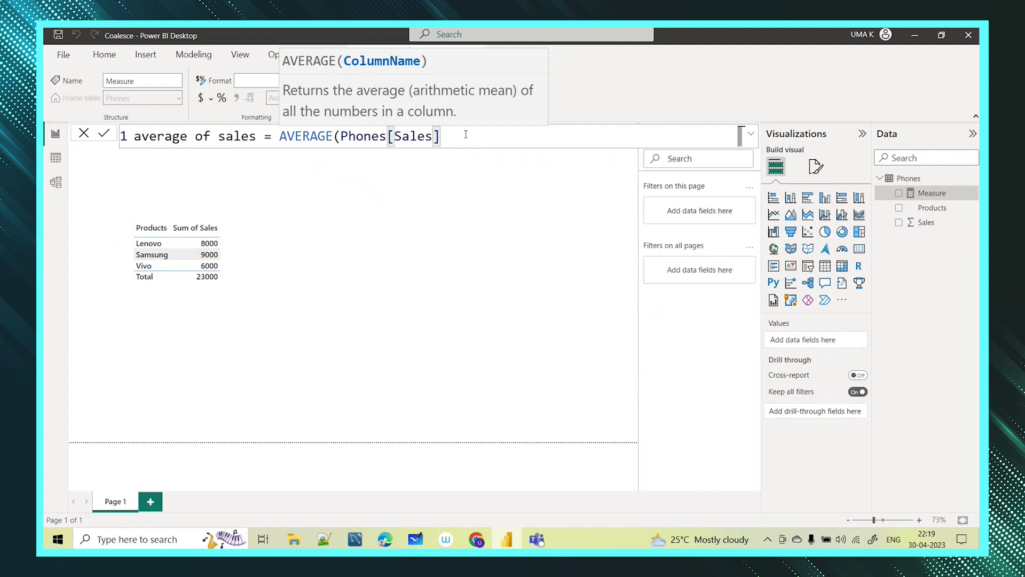
{"action": "type", "text": ")"}
{"action": "key", "text": "Return"}
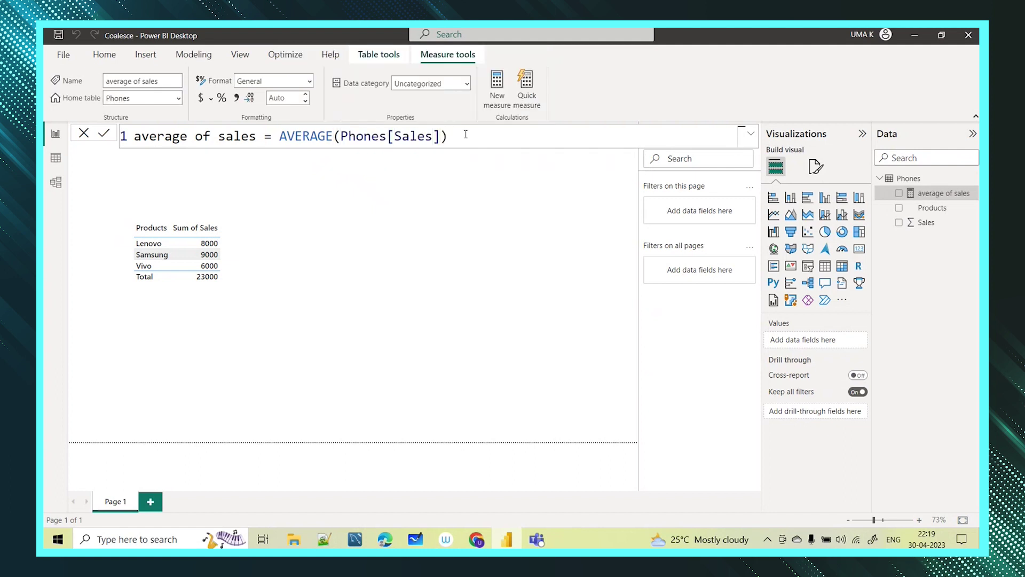
{"action": "left_click", "coordinate": [389, 177]}
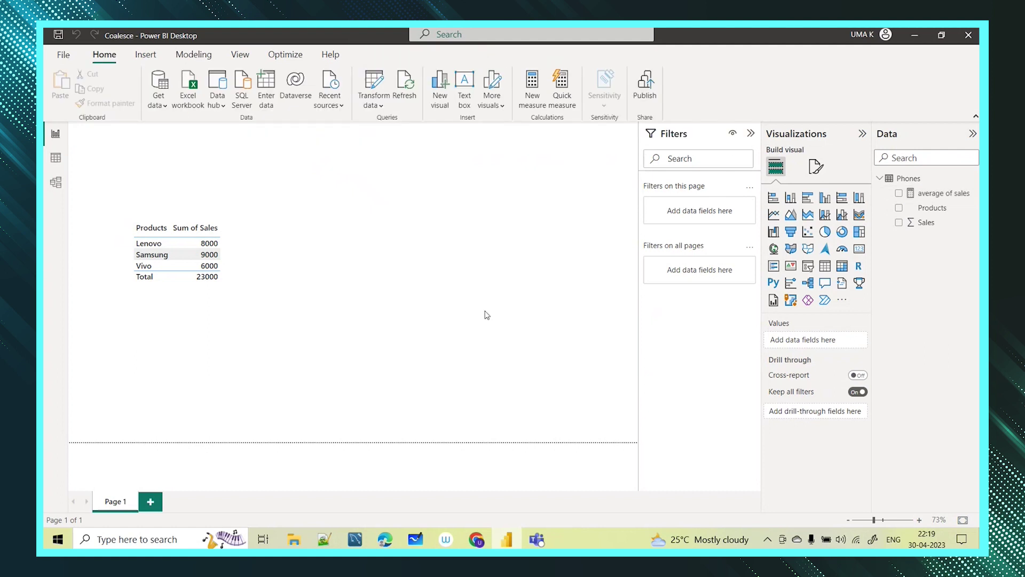
- Add a card showing average of sales (7.67K), shorten it, and move it right of the table
{"action": "left_click", "coordinate": [859, 249]}
{"action": "left_click_drag", "start_coordinate": [208, 184], "coordinate": [457, 273]}
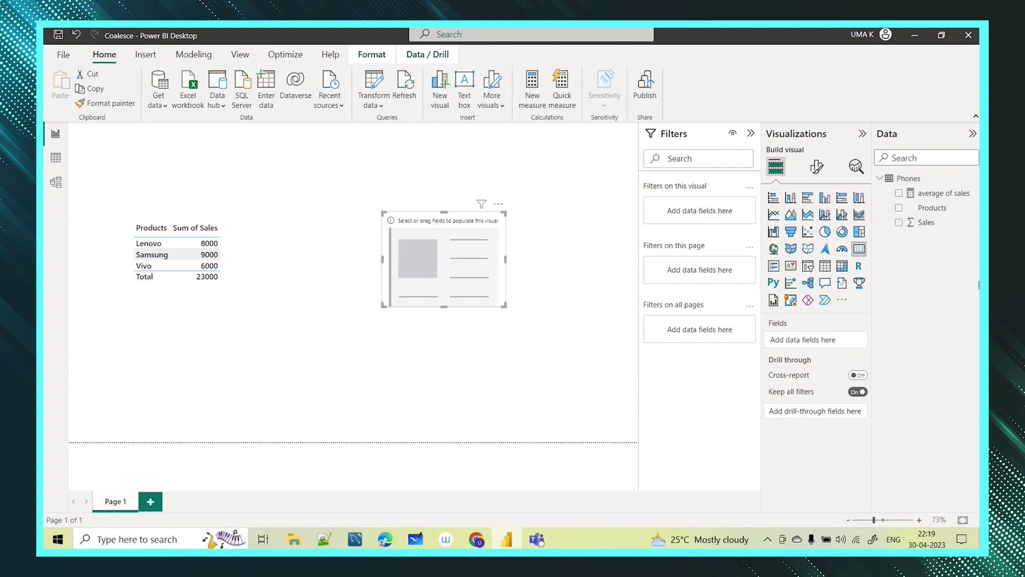
{"action": "left_click", "coordinate": [899, 193]}
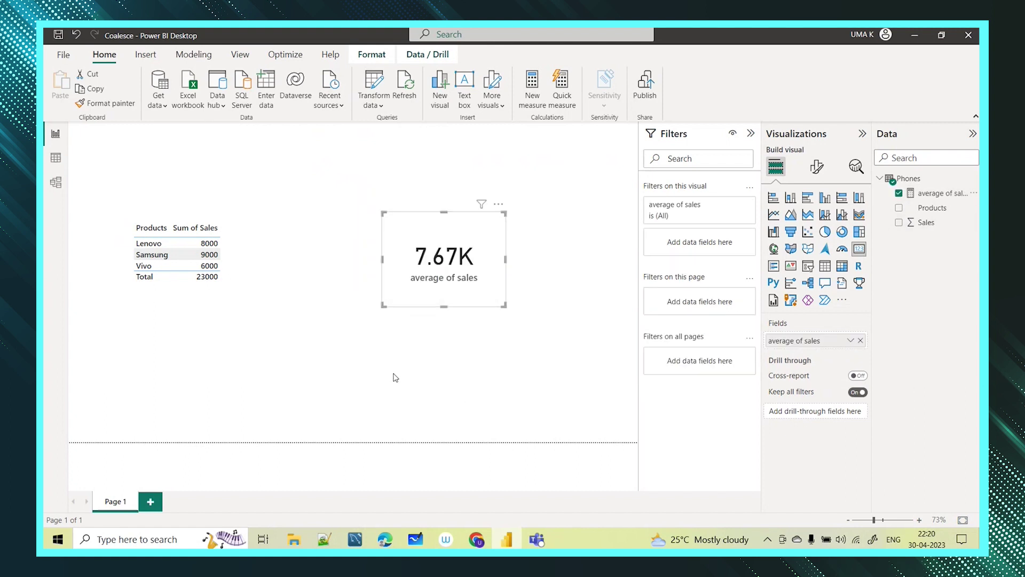
{"action": "left_click_drag", "start_coordinate": [444, 305], "coordinate": [444, 294]}
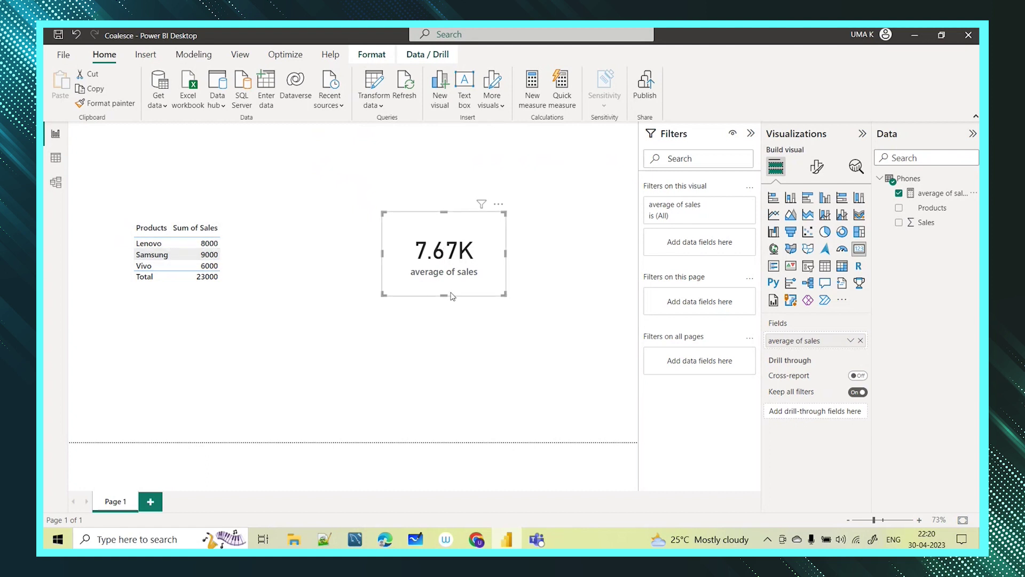
{"action": "left_click_drag", "start_coordinate": [485, 283], "coordinate": [492, 291]}
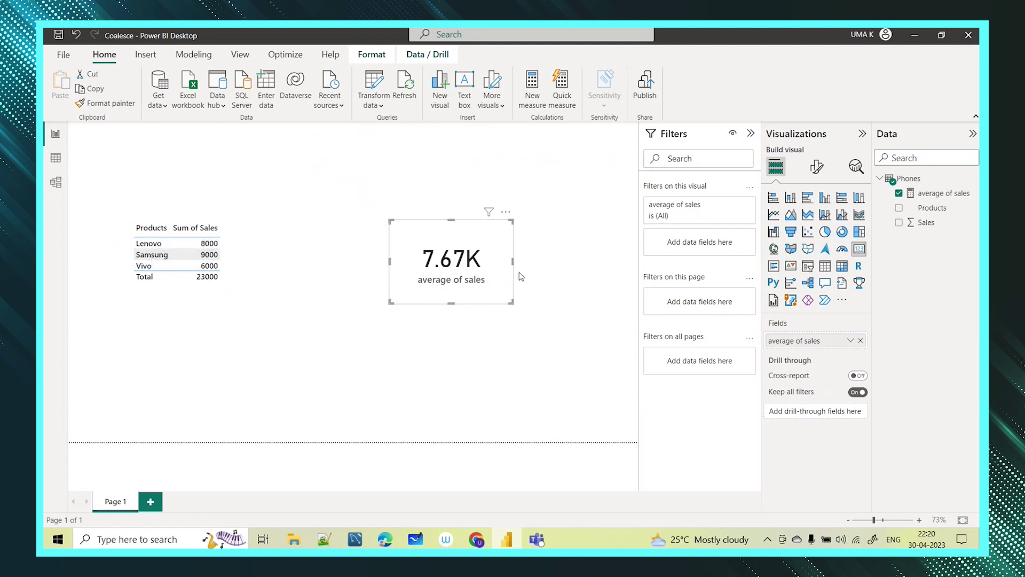
{"action": "left_click_drag", "start_coordinate": [473, 288], "coordinate": [529, 288]}
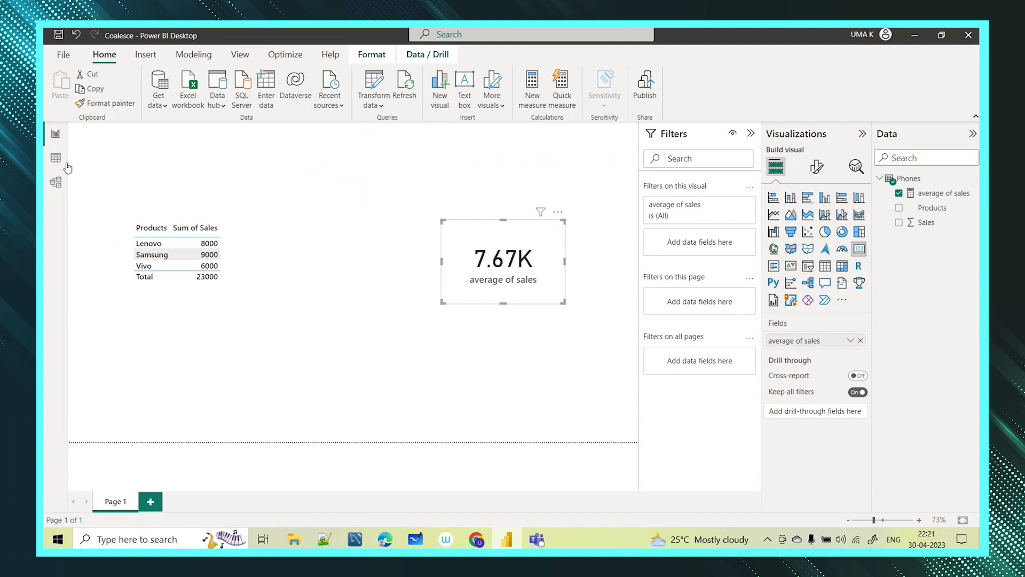
- Review the Phones rows with blank Sales for Redmi and Iphone, then select the Phones table
{"action": "left_click", "coordinate": [55, 158]}
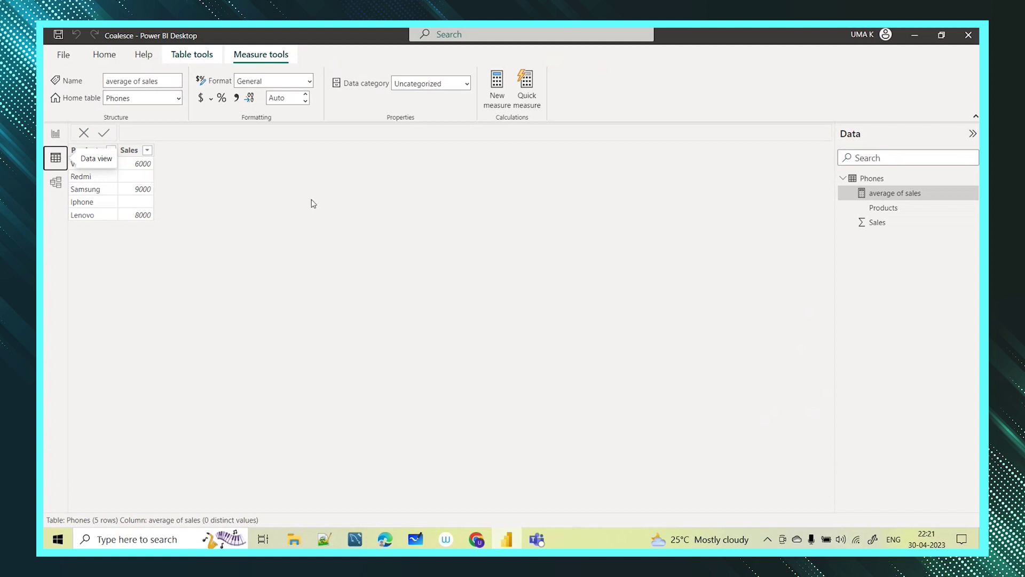
{"action": "left_click", "coordinate": [56, 134]}
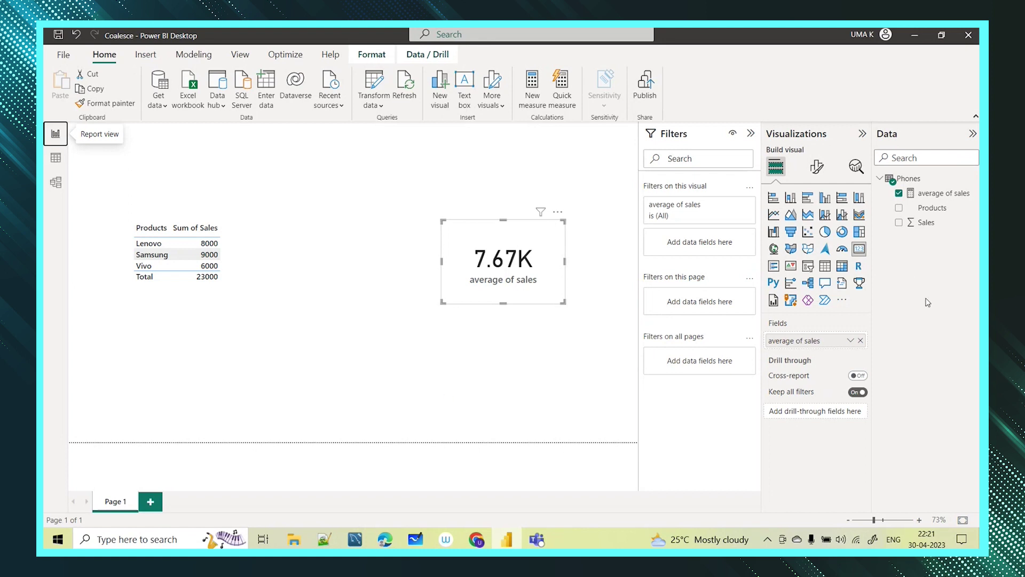
{"action": "left_click", "coordinate": [908, 178]}
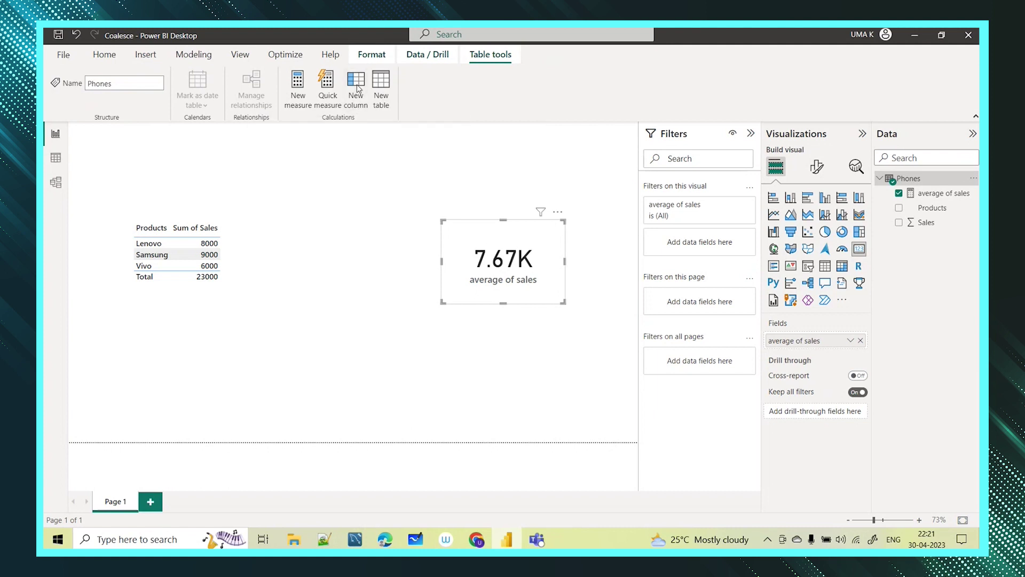
- Start a new calculated column SalesUpdated using the COALESCE function
{"action": "left_click", "coordinate": [355, 107]}
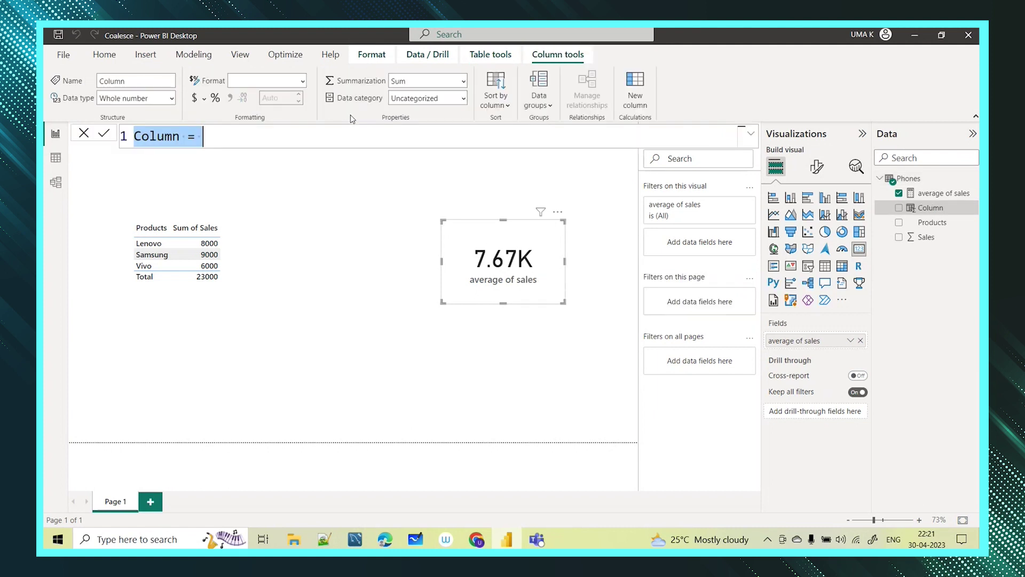
{"action": "type", "text": "Sales"}
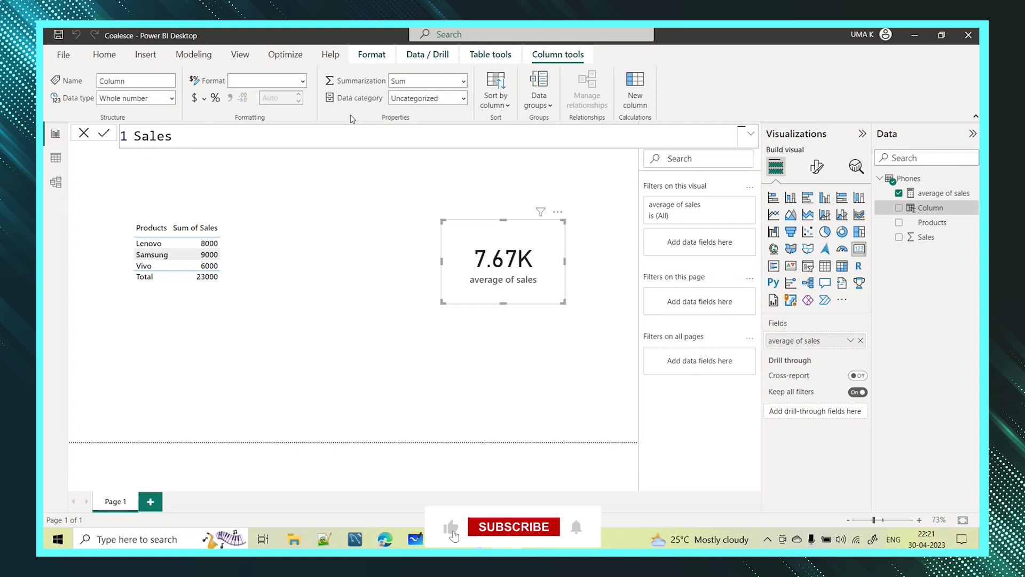
{"action": "type", "text": "Updated"}
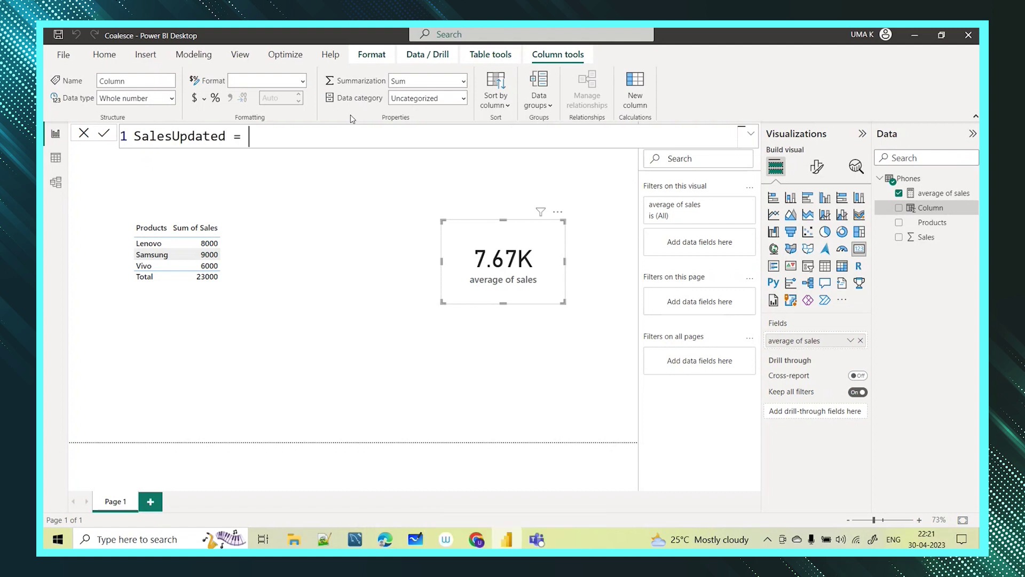
{"action": "type", "text": " = col"}
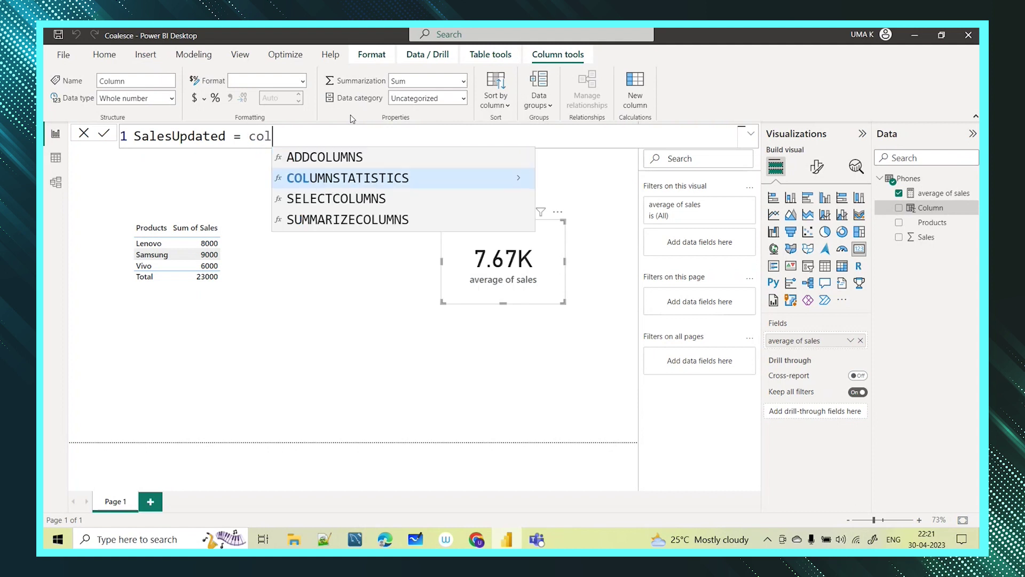
{"action": "key", "text": "BackSpace"}
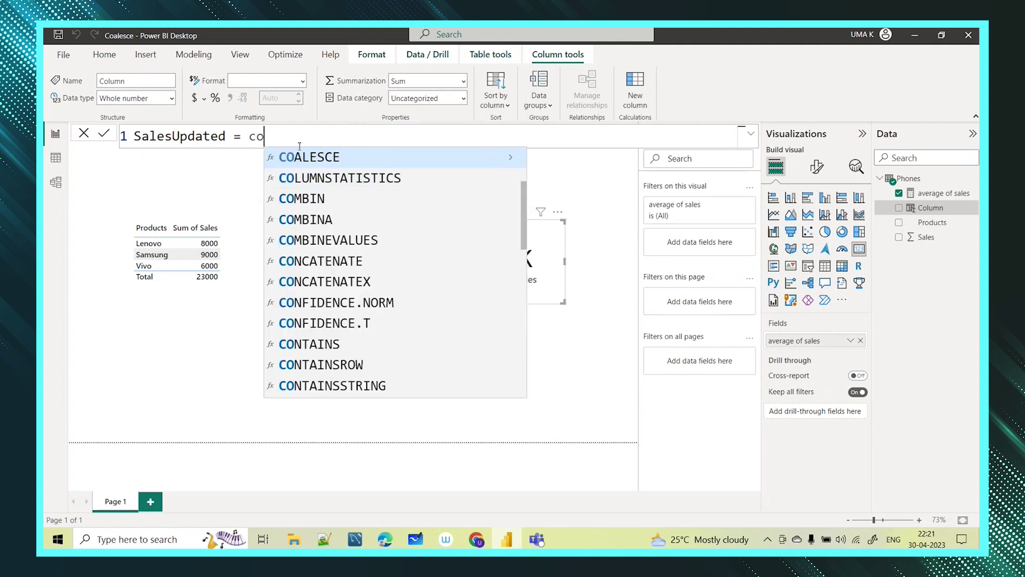
{"action": "left_click", "coordinate": [303, 157]}
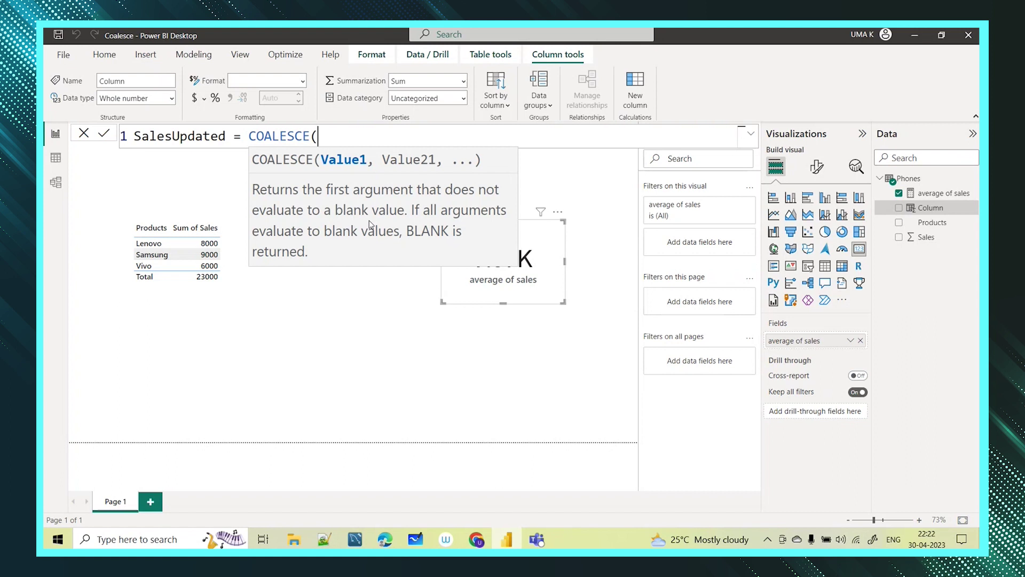
{"action": "key", "text": "Escape"}
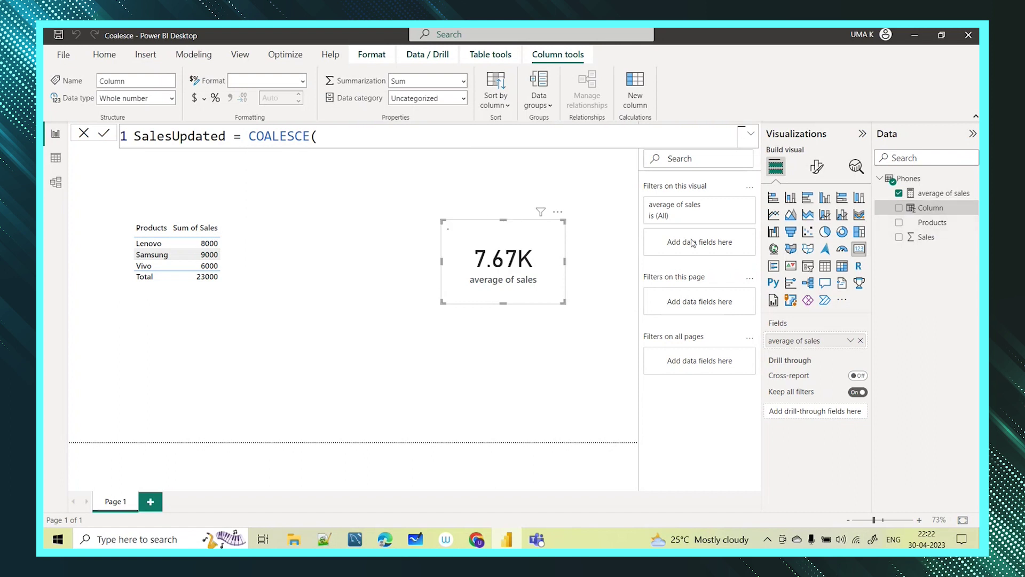
{"action": "key", "text": "Return"}
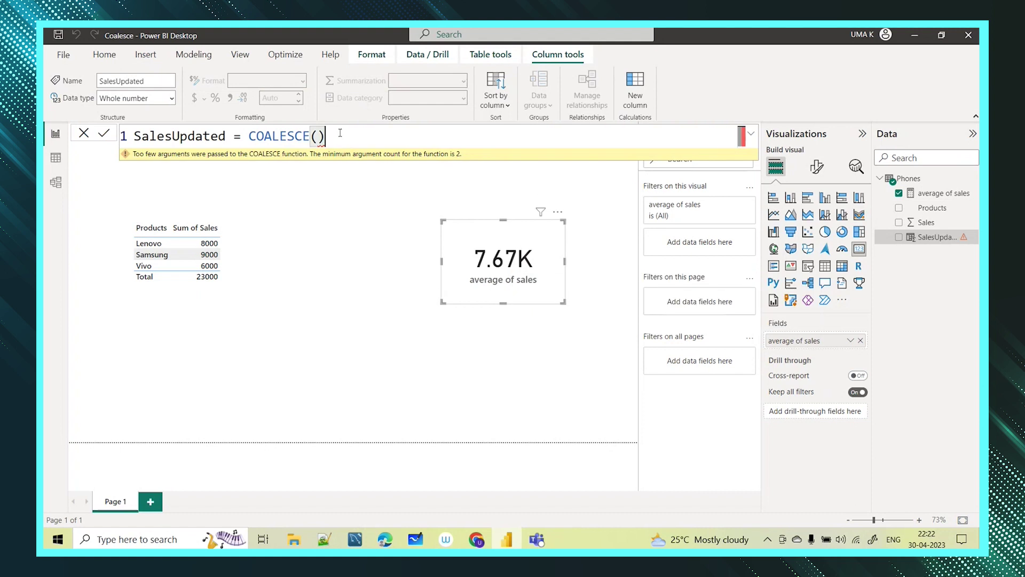
- Complete the formula as SalesUpdated = COALESCE(Phones[Sales],0) and commit it
{"action": "key", "text": "BackSpace"}
{"action": "type", "text": "sal"}
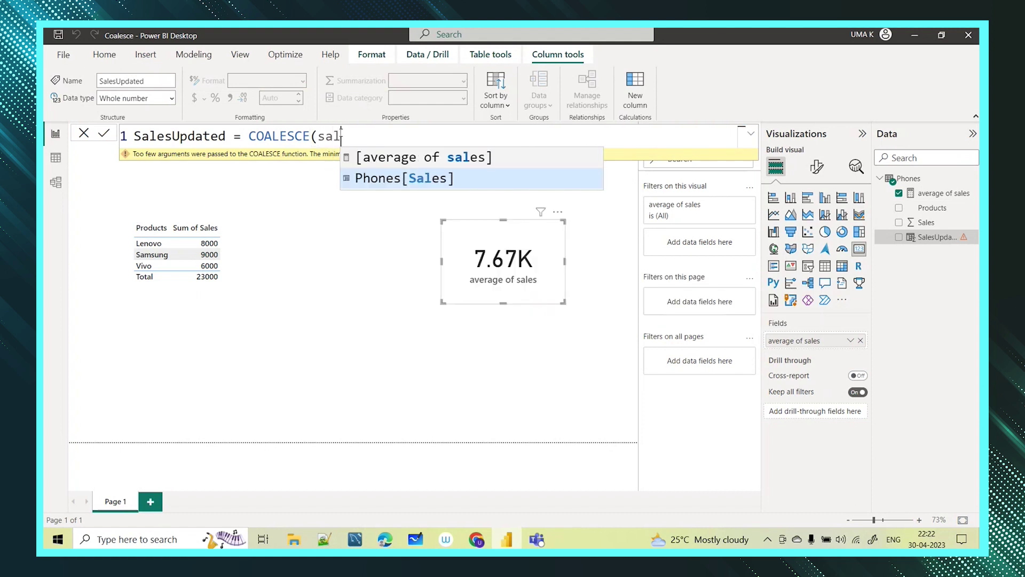
{"action": "left_click", "coordinate": [392, 181]}
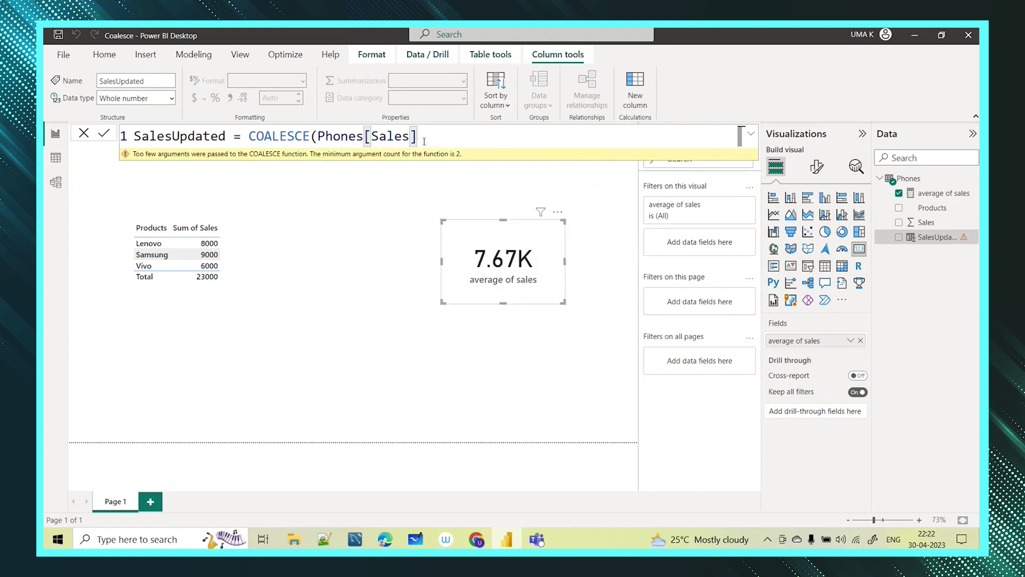
{"action": "key", "text": "shift+Left"}
{"action": "key", "text": "shift+Left"}
{"action": "key", "text": "shift+Left"}
{"action": "key", "text": "shift+Left"}
{"action": "key", "text": "shift+Left"}
{"action": "key", "text": "shift+Left"}
{"action": "key", "text": "shift+Left"}
{"action": "key", "text": "shift+Left"}
{"action": "key", "text": "shift+Left"}
{"action": "key", "text": "shift+Left"}
{"action": "key", "text": "shift+Left"}
{"action": "key", "text": "shift+Left"}
{"action": "key", "text": "shift+Left"}
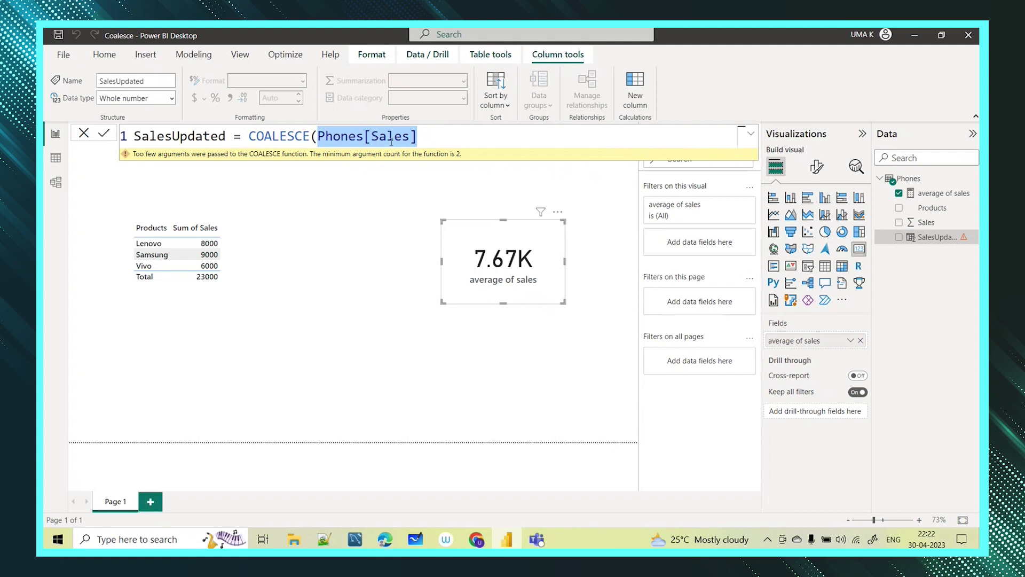
{"action": "left_click", "coordinate": [423, 138]}
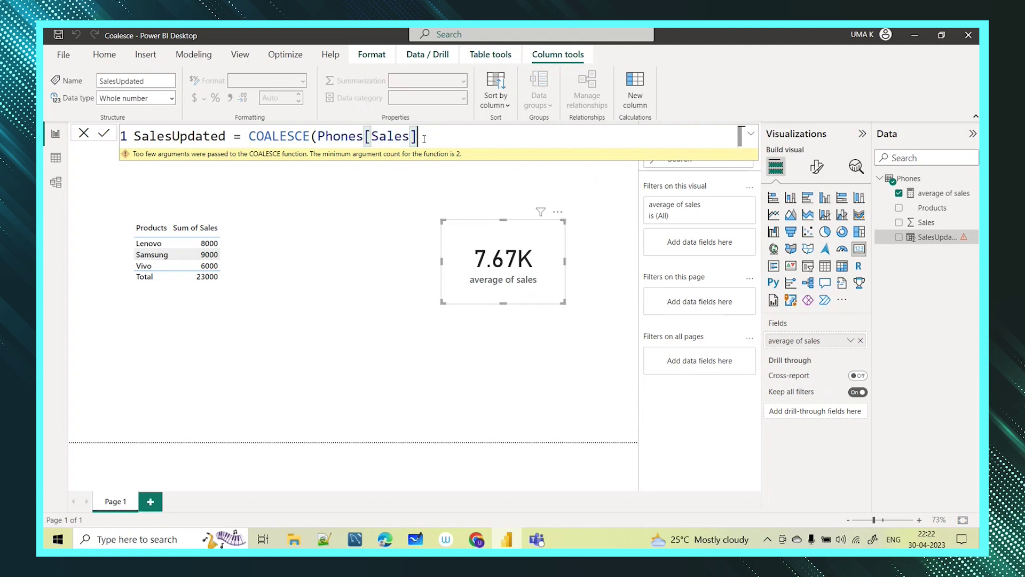
{"action": "type", "text": ",0"}
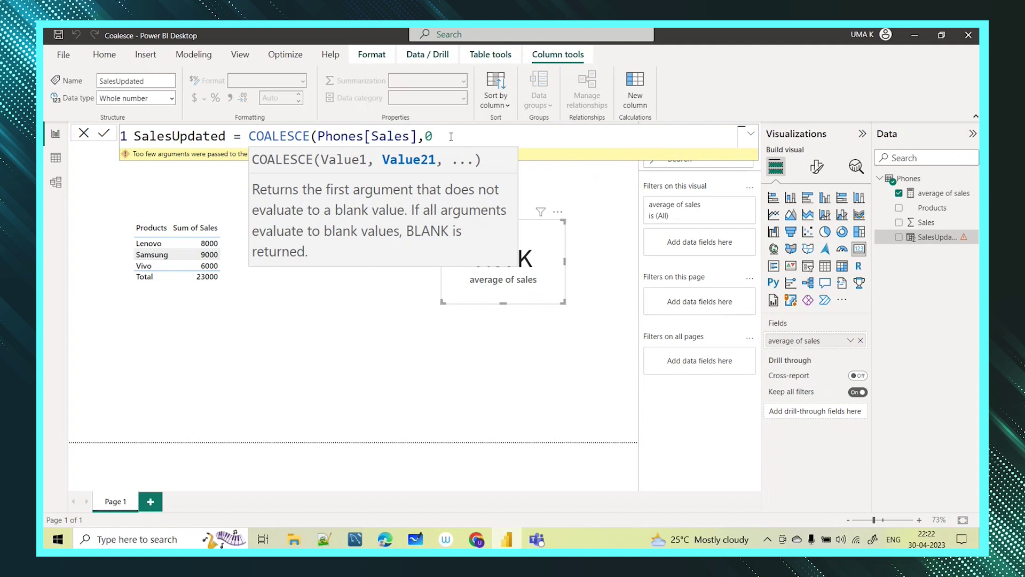
{"action": "type", "text": ")"}
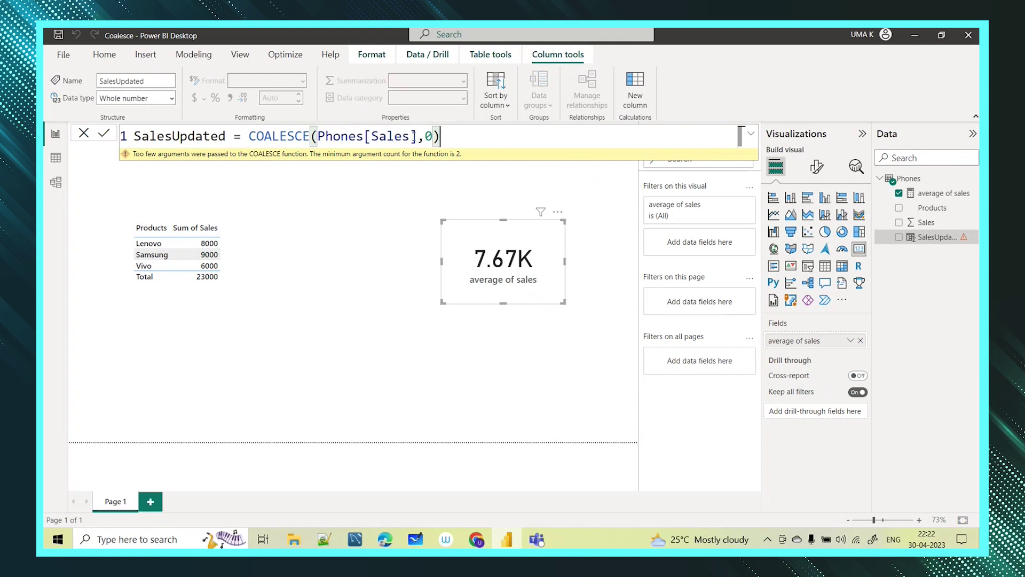
{"action": "left_click_drag", "start_coordinate": [417, 137], "coordinate": [318, 137]}
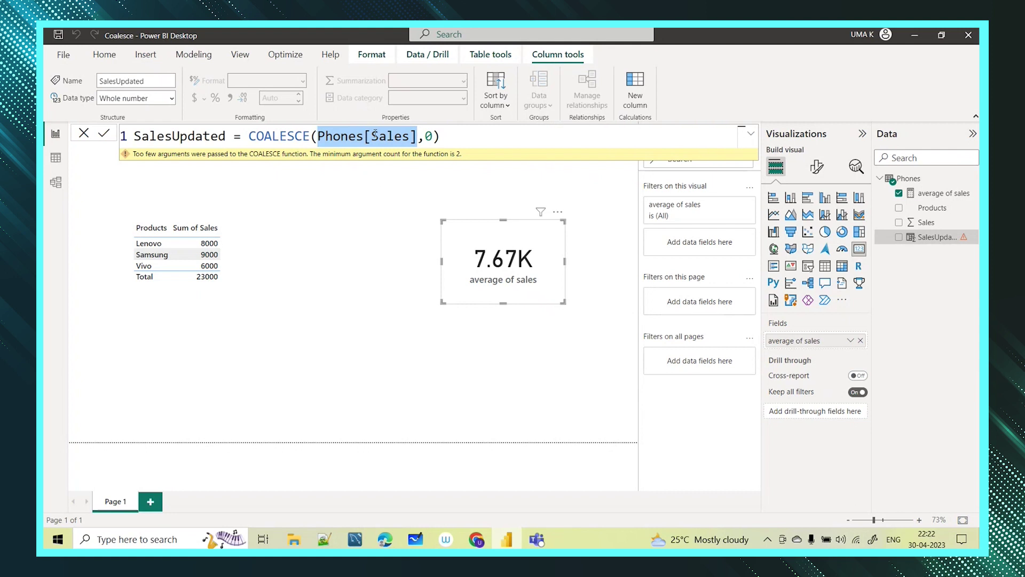
{"action": "double_click", "coordinate": [427, 137]}
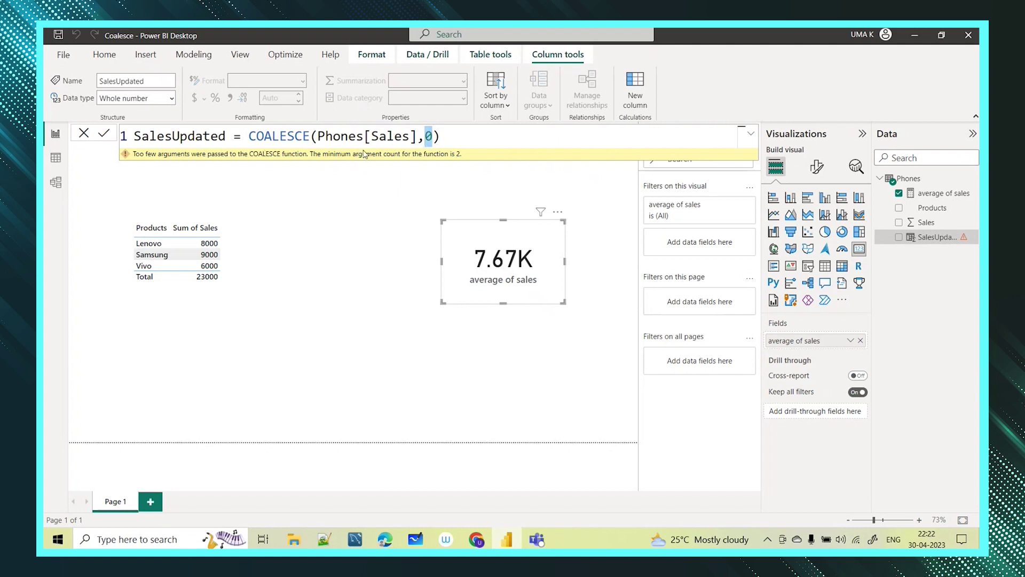
{"action": "left_click", "coordinate": [458, 137]}
{"action": "key", "text": "Return"}
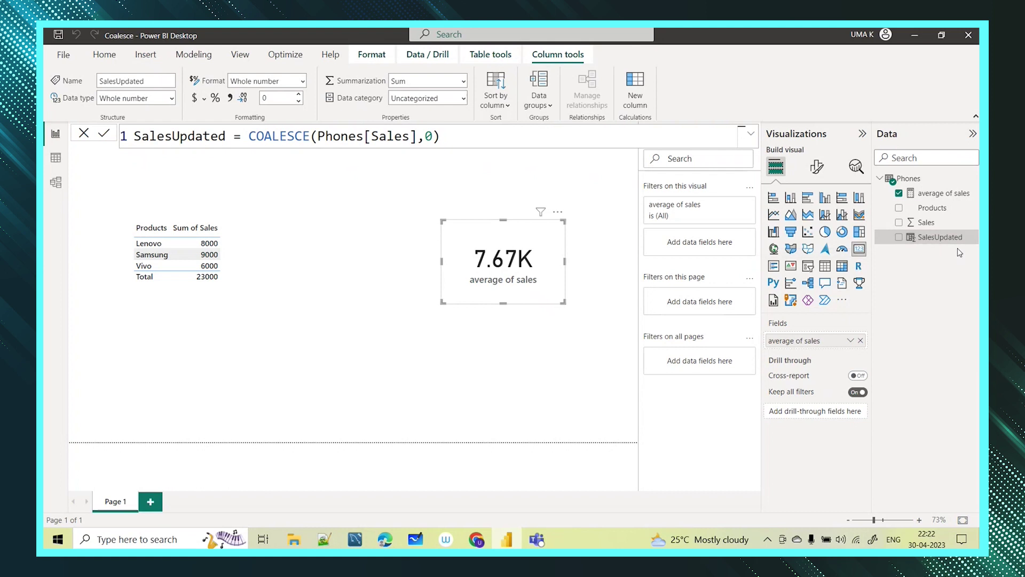
- Add SalesUpdated to the table visual and resize it, showing 0 for Iphone and Redmi
{"action": "left_click", "coordinate": [192, 312]}
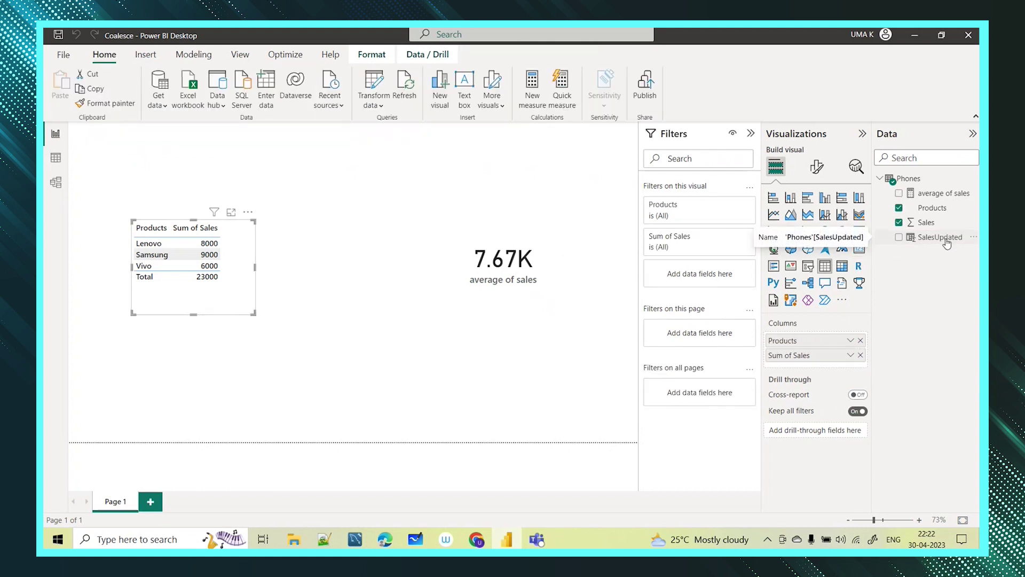
{"action": "left_click_drag", "start_coordinate": [946, 243], "coordinate": [815, 365]}
{"action": "left_click_drag", "start_coordinate": [401, 409], "coordinate": [317, 381]}
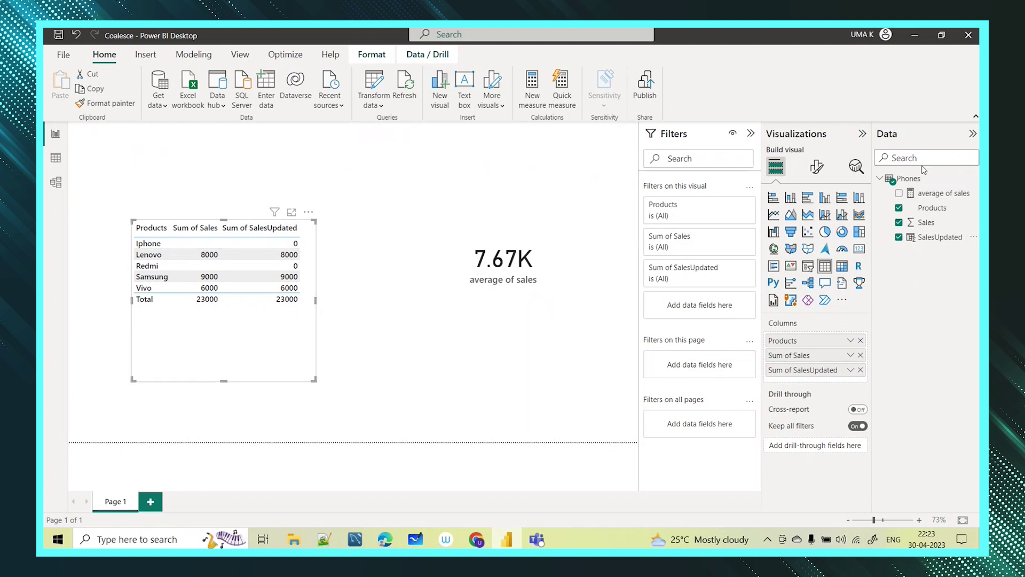
{"action": "left_click", "coordinate": [908, 180]}
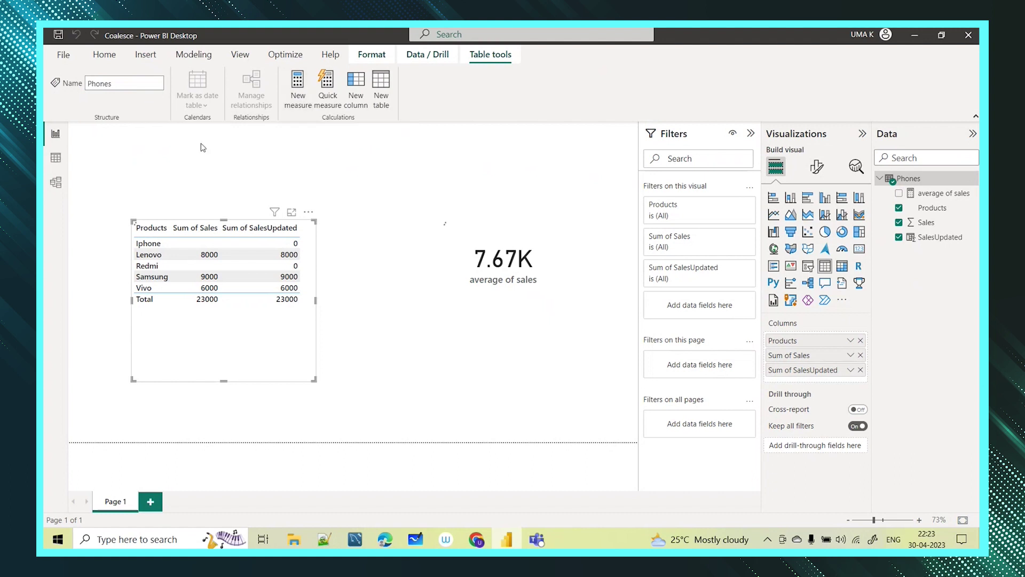
- Create the measure average on salesupdated = AVERAGE(Phones[SalesUpdated]) and nudge the first card up-left
{"action": "type", "text": "average"}
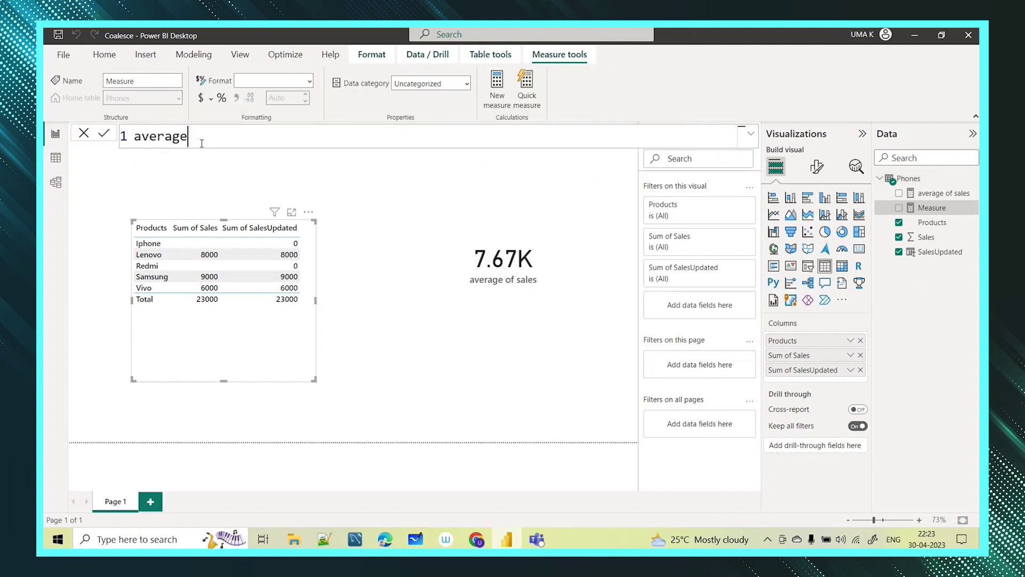
{"action": "type", "text": " on salesupdated"}
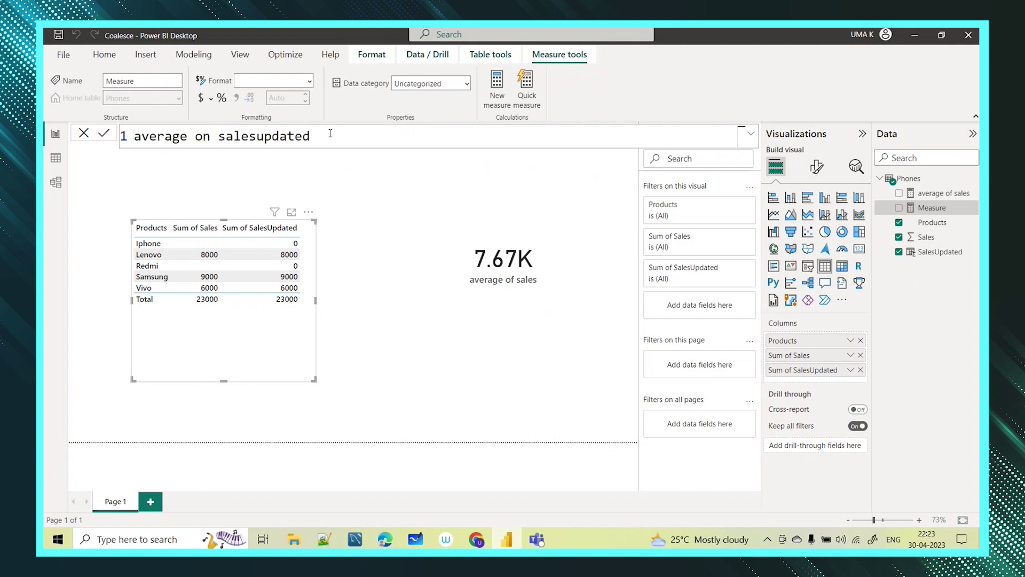
{"action": "type", "text": "= aver"}
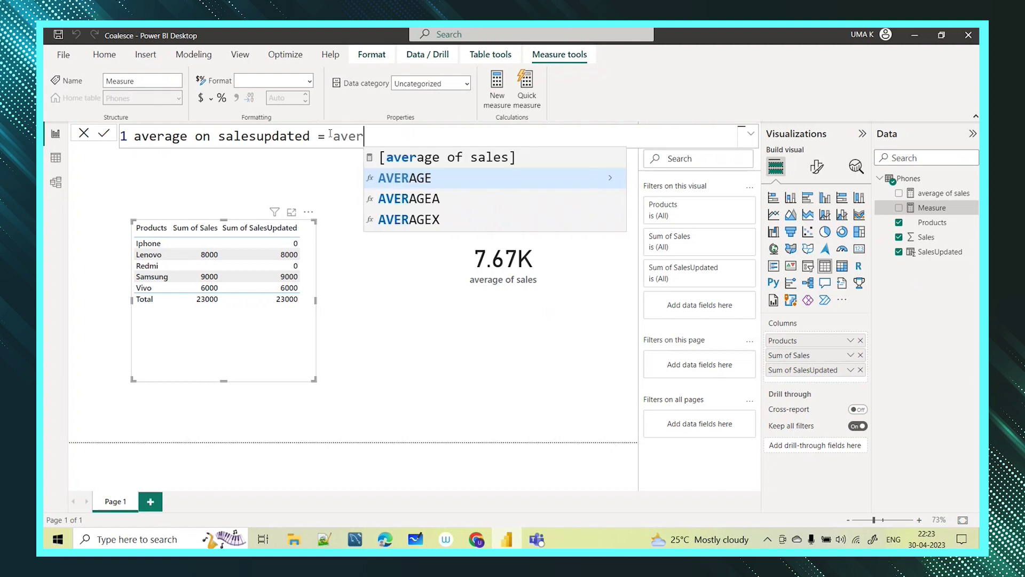
{"action": "left_click", "coordinate": [417, 178]}
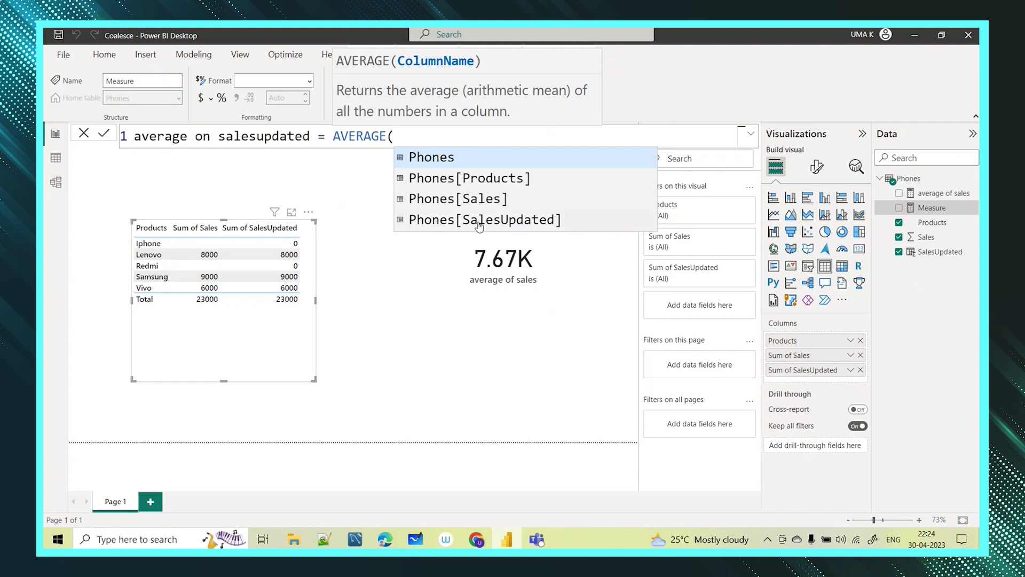
{"action": "left_click", "coordinate": [500, 220]}
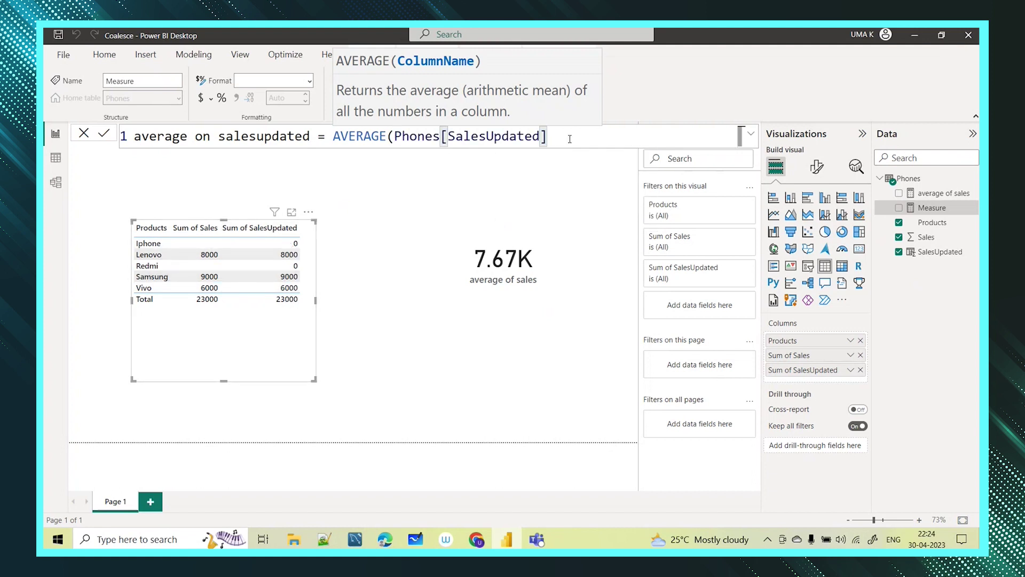
{"action": "type", "text": ")"}
{"action": "key", "text": "Return"}
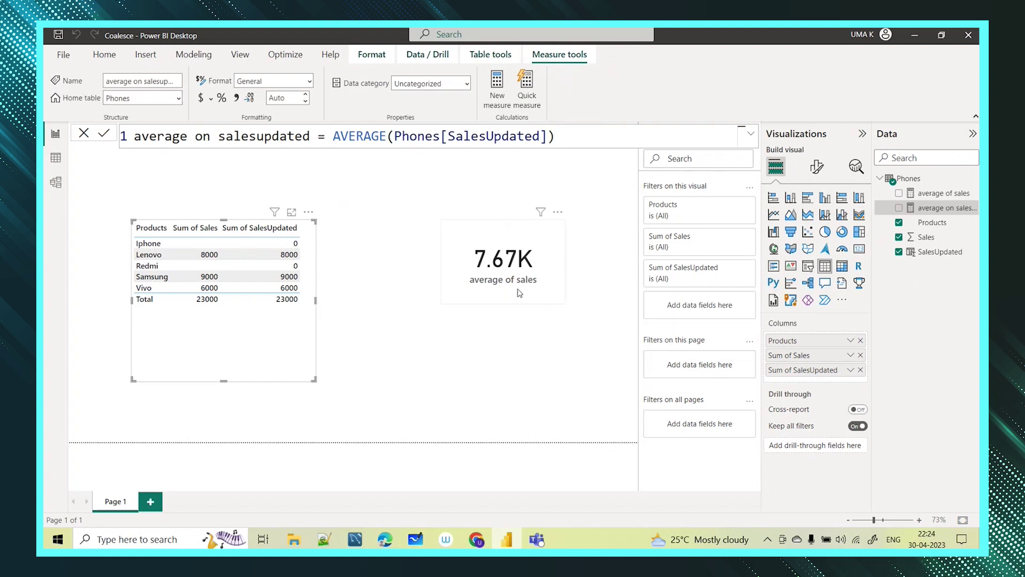
{"action": "left_click_drag", "start_coordinate": [584, 298], "coordinate": [570, 271]}
{"action": "left_click", "coordinate": [483, 384]}
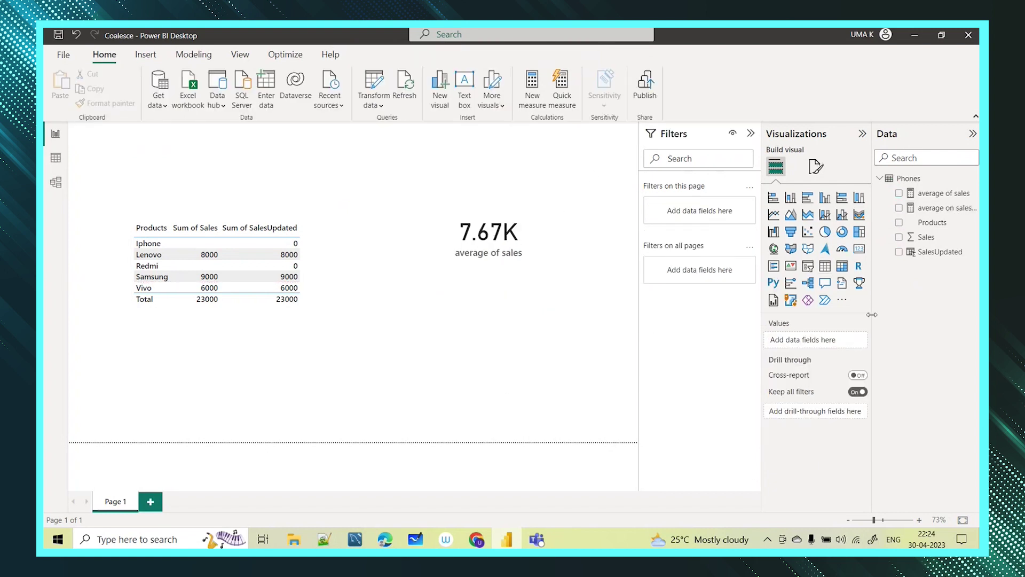
- Add a second card showing average on salesupdated (4.60K) beneath the 7.67K card
{"action": "left_click", "coordinate": [858, 249]}
{"action": "left_click_drag", "start_coordinate": [299, 183], "coordinate": [552, 348]}
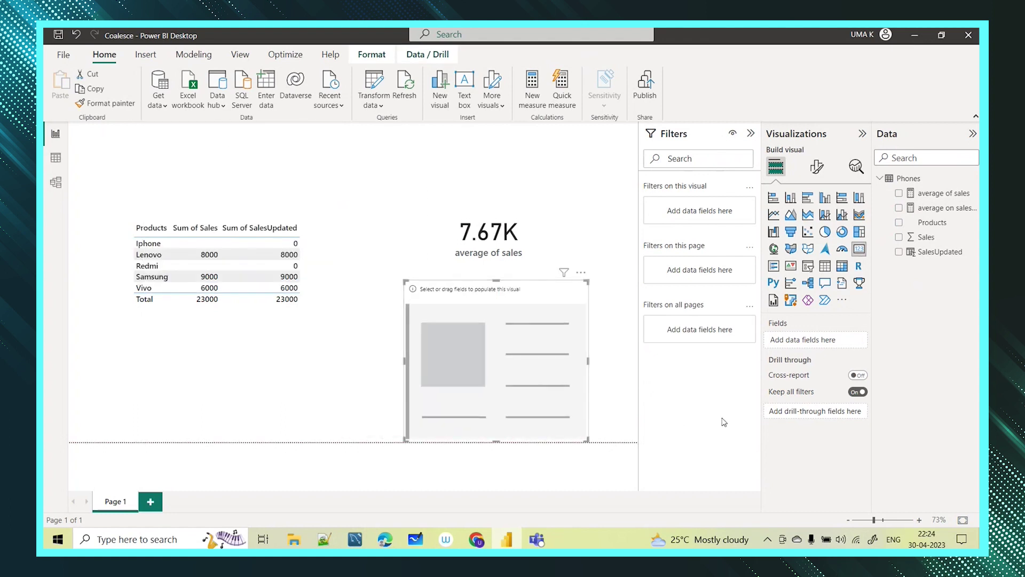
{"action": "left_click_drag", "start_coordinate": [873, 158], "coordinate": [849, 158]}
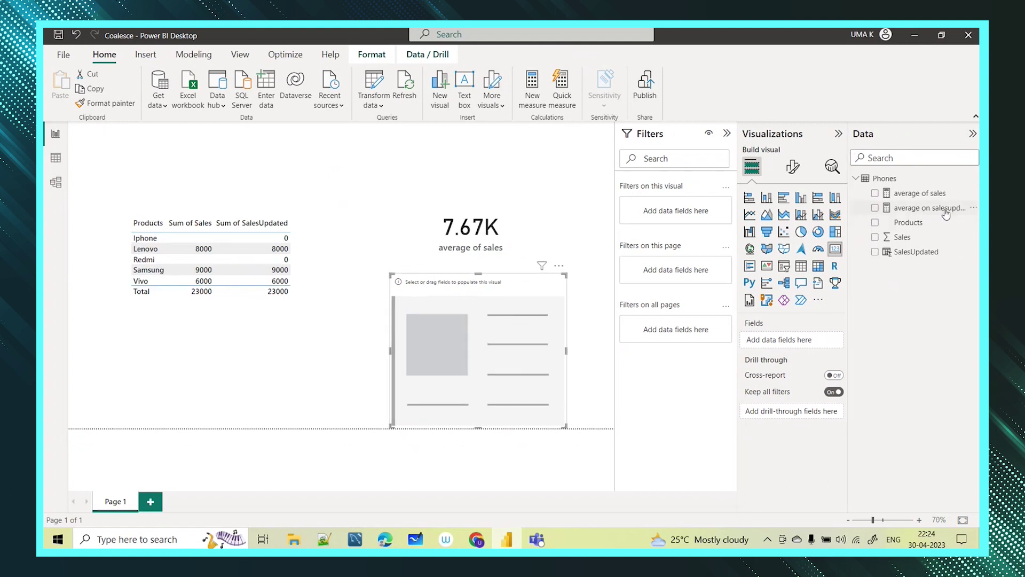
{"action": "left_click", "coordinate": [875, 209]}
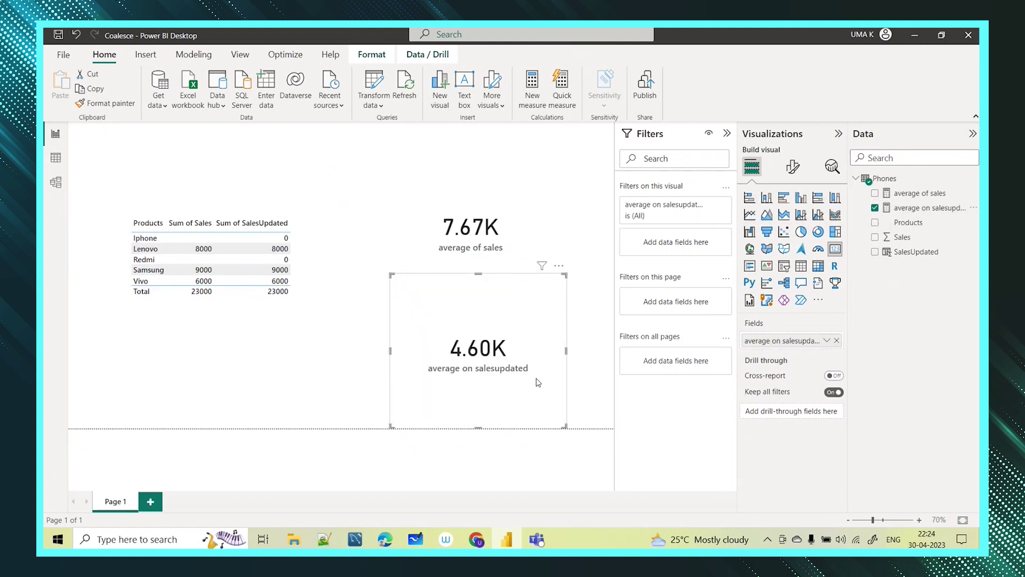
{"action": "left_click_drag", "start_coordinate": [478, 274], "coordinate": [478, 327]}
{"action": "left_click_drag", "start_coordinate": [508, 422], "coordinate": [516, 396]}
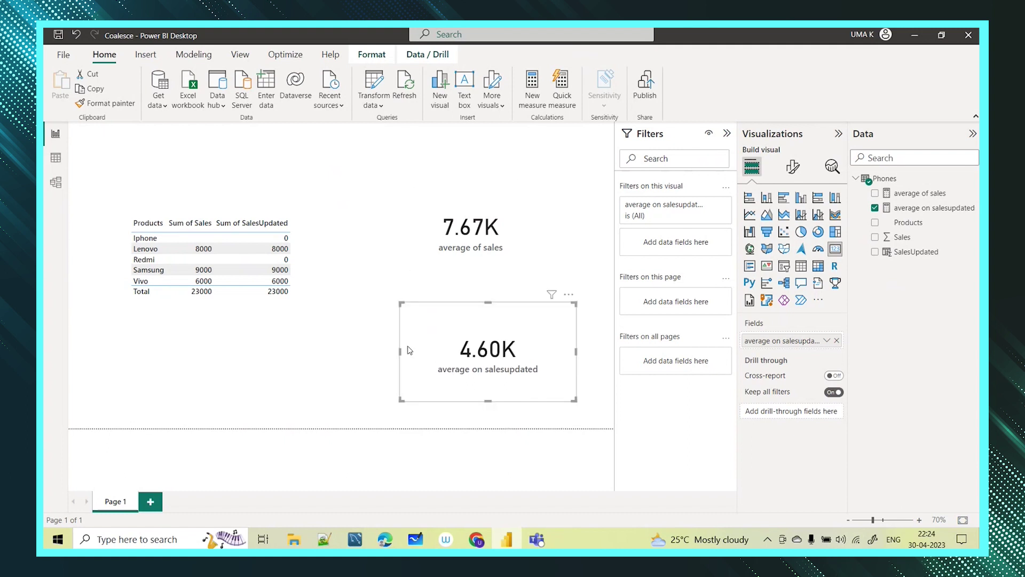
{"action": "left_click", "coordinate": [424, 252]}
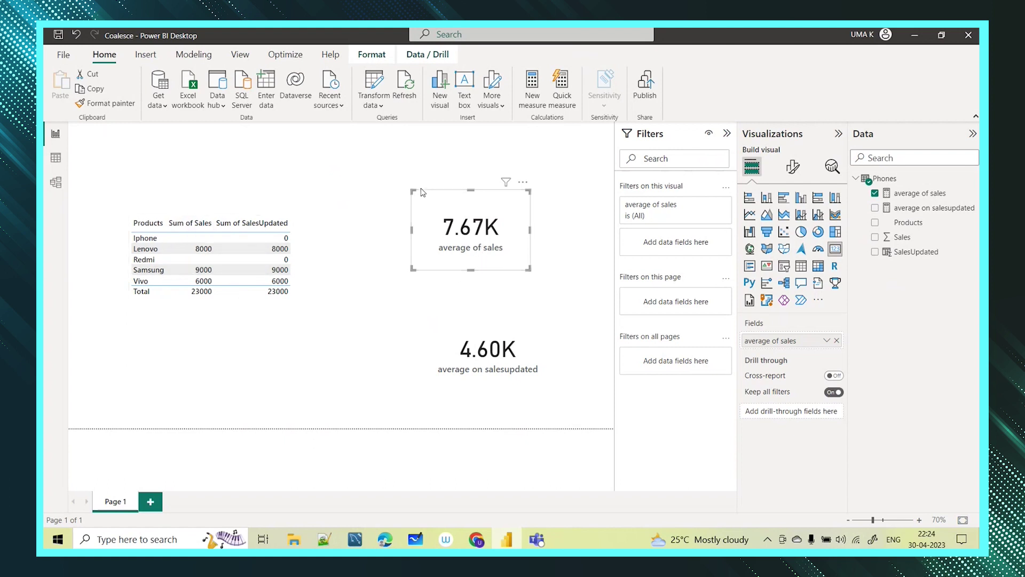
- Compare the 7.67K and 4.60K average cards, then show SalesUpdated's COALESCE(Phones[Sales],0) formula
{"action": "left_click", "coordinate": [439, 352]}
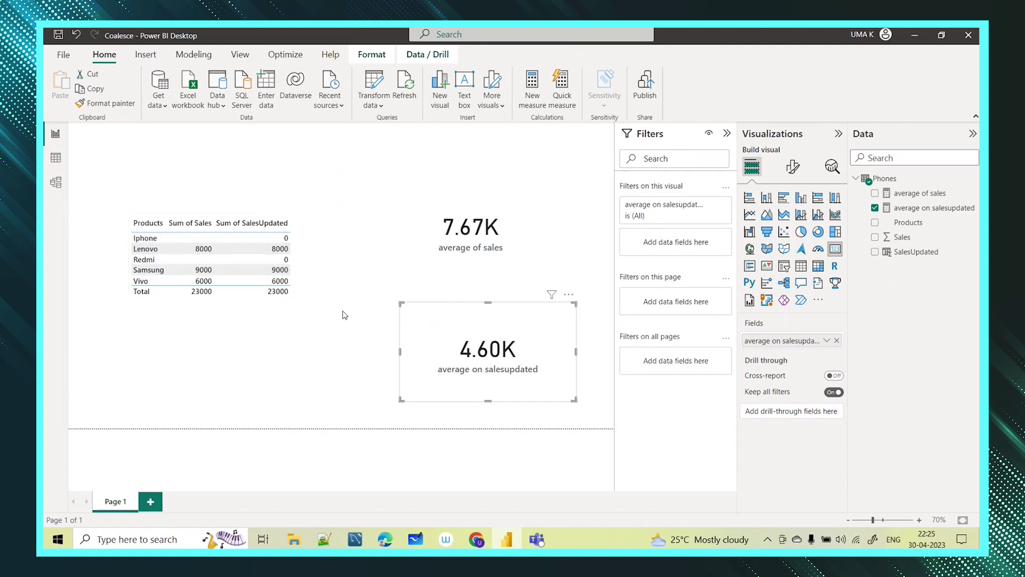
{"action": "left_click", "coordinate": [515, 267]}
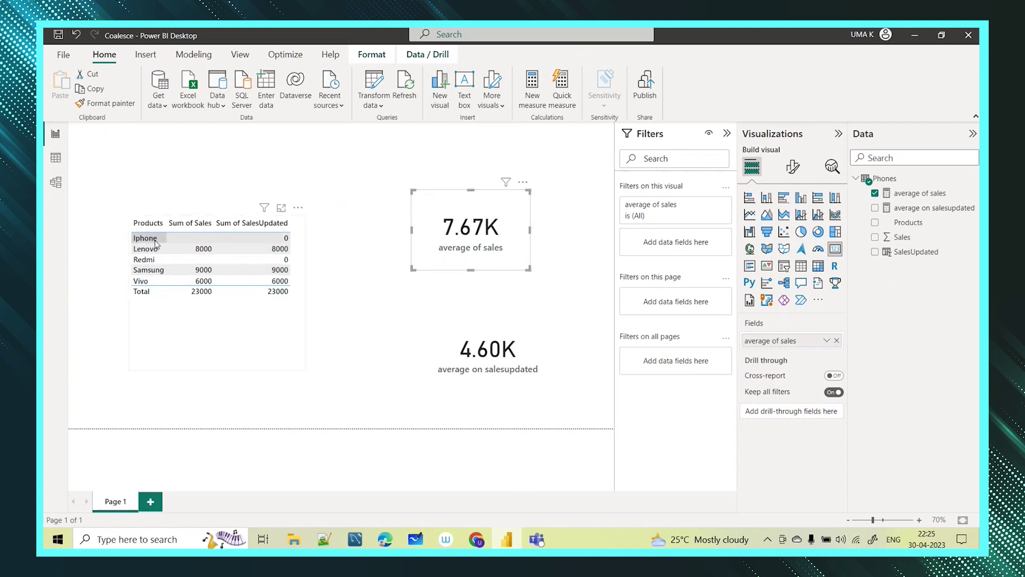
{"action": "left_click", "coordinate": [436, 386]}
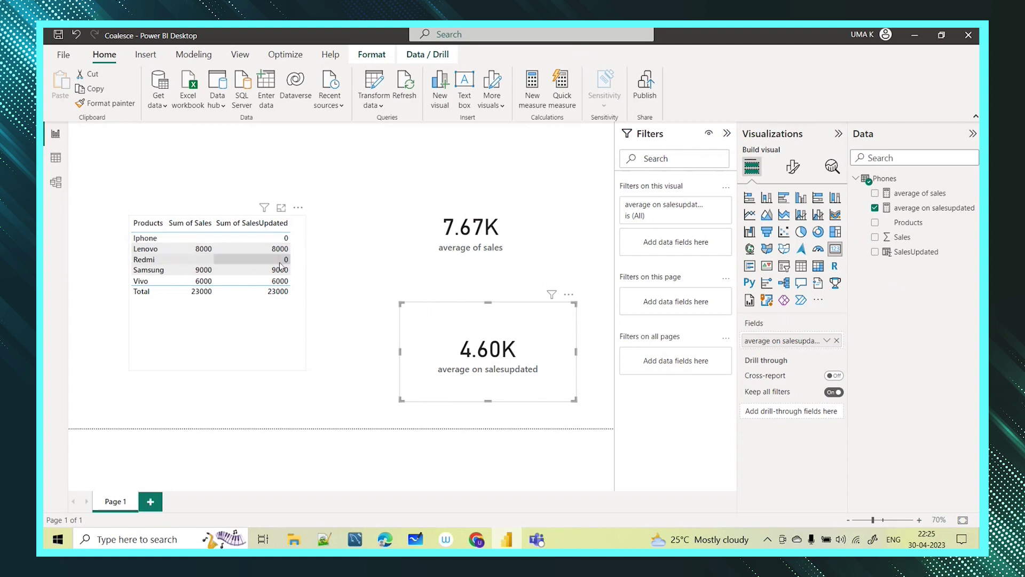
{"action": "mouse_move", "coordinate": [283, 238]}
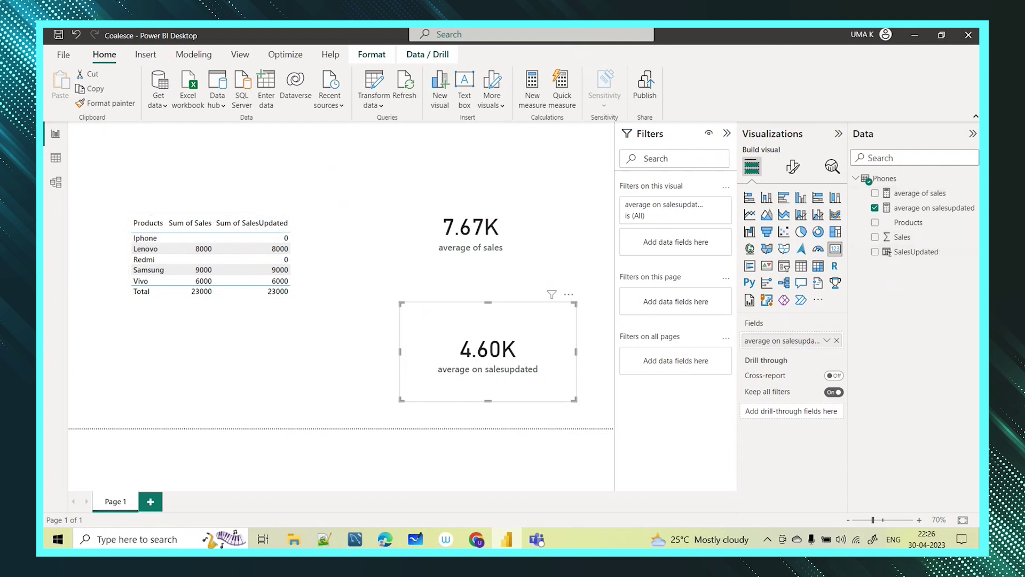
{"action": "left_click", "coordinate": [914, 252]}
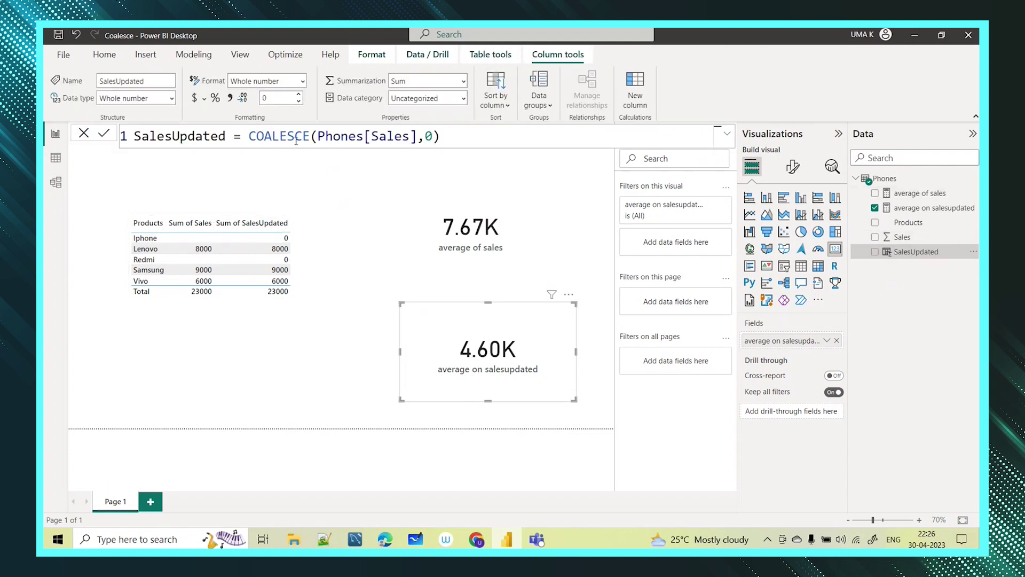